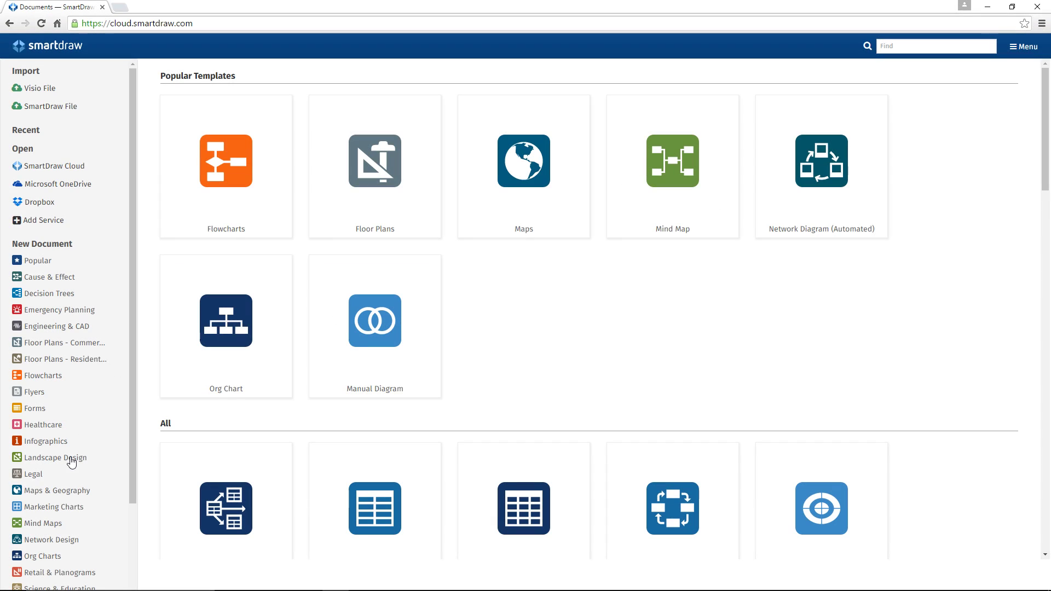
Step: Open the Landscape Design template category to reach the blank residential landscape template
left_click(72, 462)
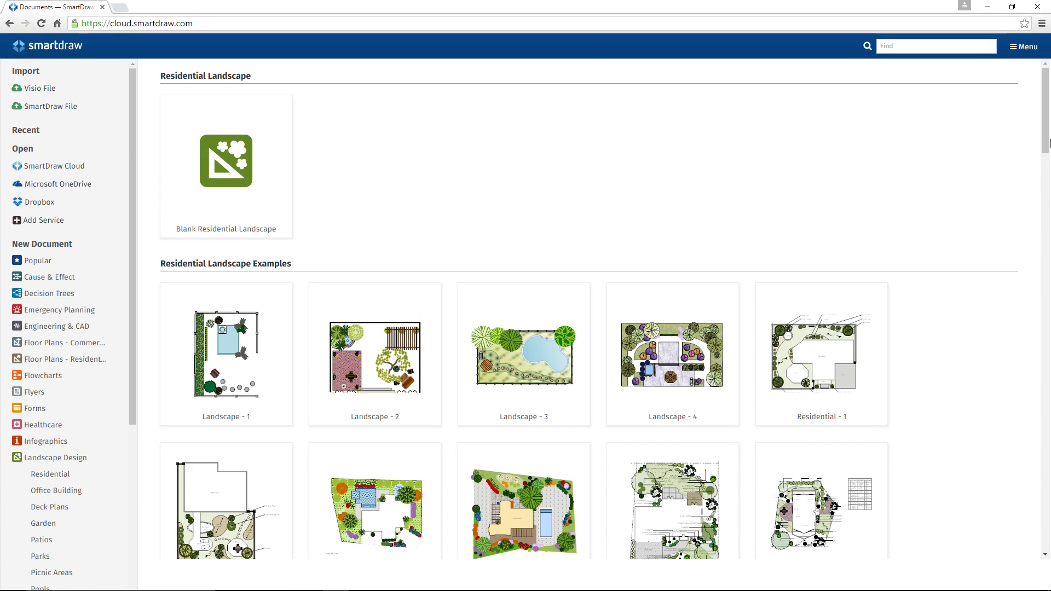
mouse_move(1047, 143)
left_mouse_down()
mouse_move(1049, 466)
mouse_move(1047, 142)
left_mouse_up()
Step: Start a blank residential landscape and draw four single walls outlining the yard
left_click(271, 158)
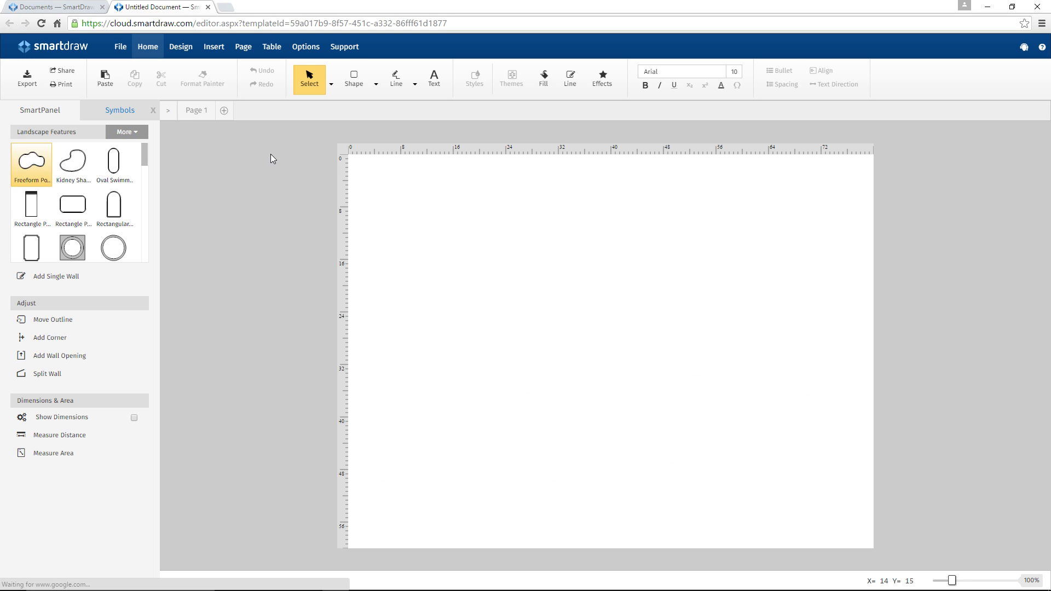
mouse_move(147, 153)
left_mouse_down()
mouse_move(143, 202)
mouse_move(164, 216)
mouse_move(175, 138)
left_mouse_up()
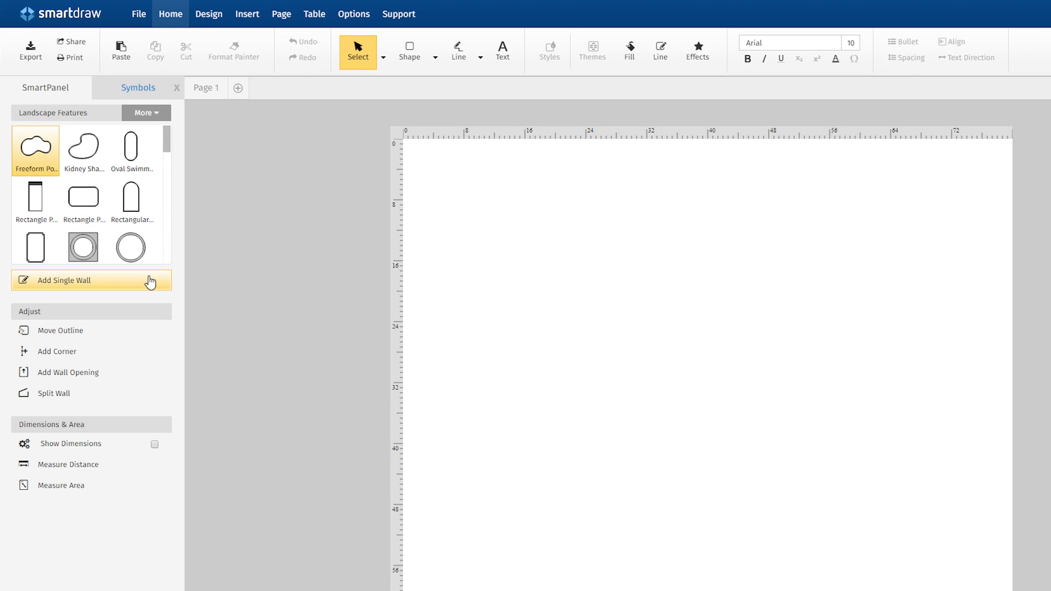
left_click(156, 282)
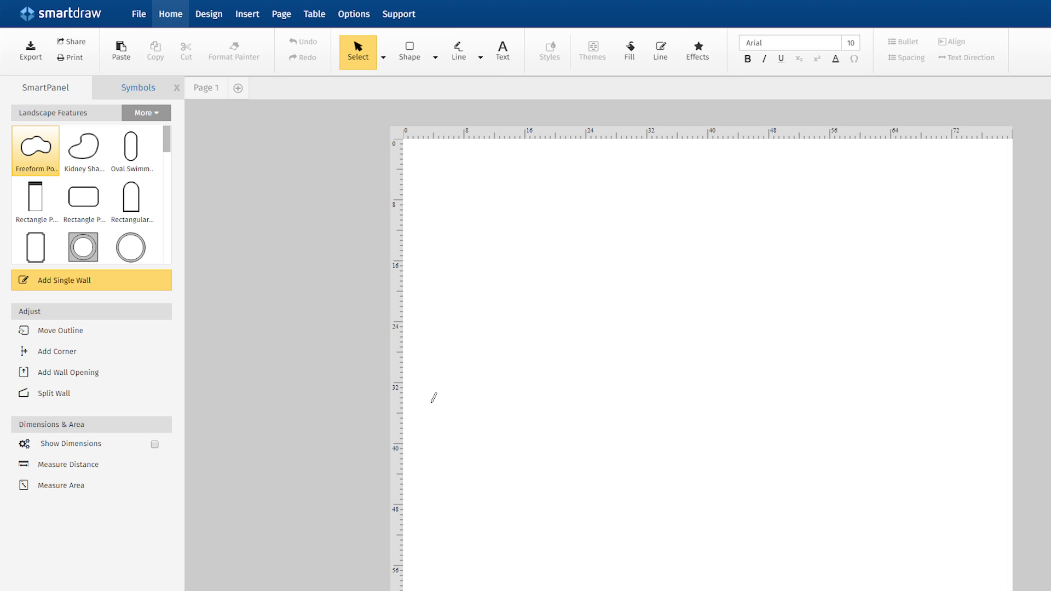
mouse_move(623, 506)
left_mouse_down()
mouse_move(781, 504)
mouse_move(782, 189)
left_mouse_up()
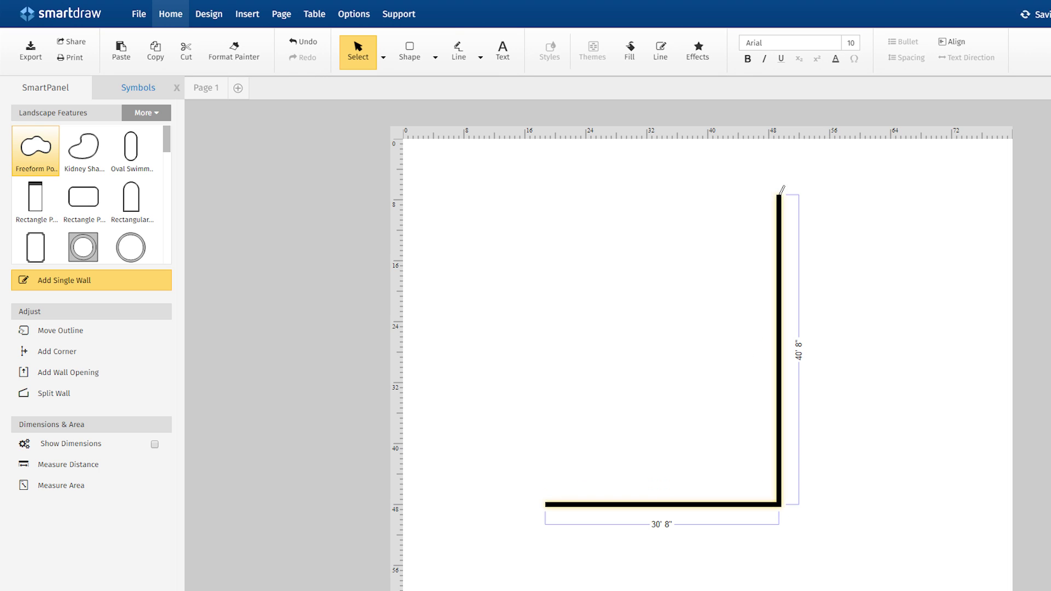
mouse_move(547, 502)
left_mouse_down()
mouse_move(545, 267)
mouse_move(782, 189)
left_mouse_up()
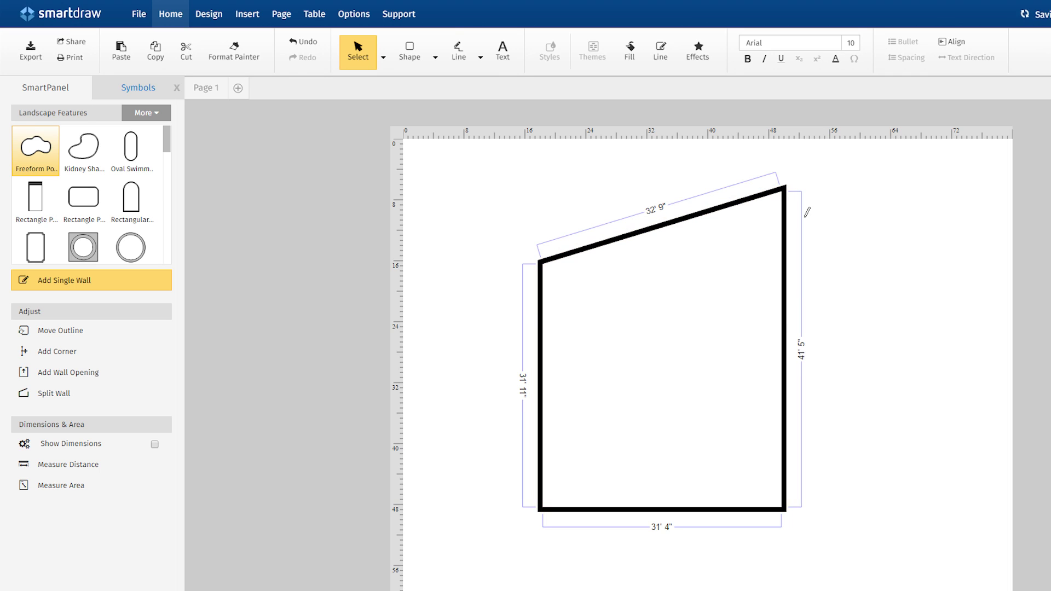
Step: Widen the yard via the left wall, set the bottom wall to 30 feet, and thin the walls
left_click(136, 281)
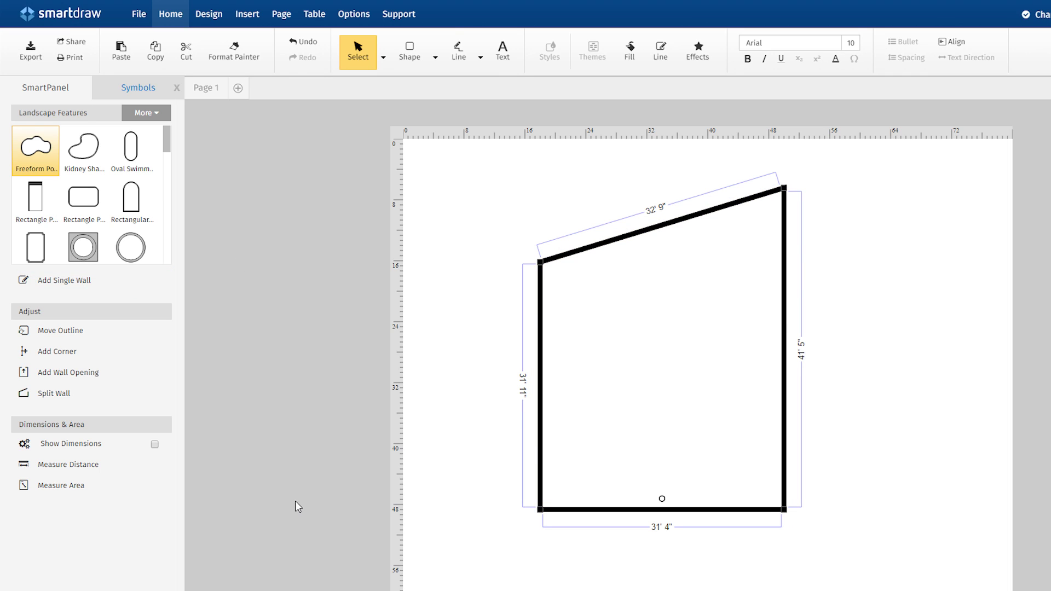
mouse_move(541, 446)
left_mouse_down()
mouse_move(570, 439)
mouse_move(580, 453)
mouse_move(532, 460)
left_mouse_up()
left_click_drag(650, 531, 600, 568)
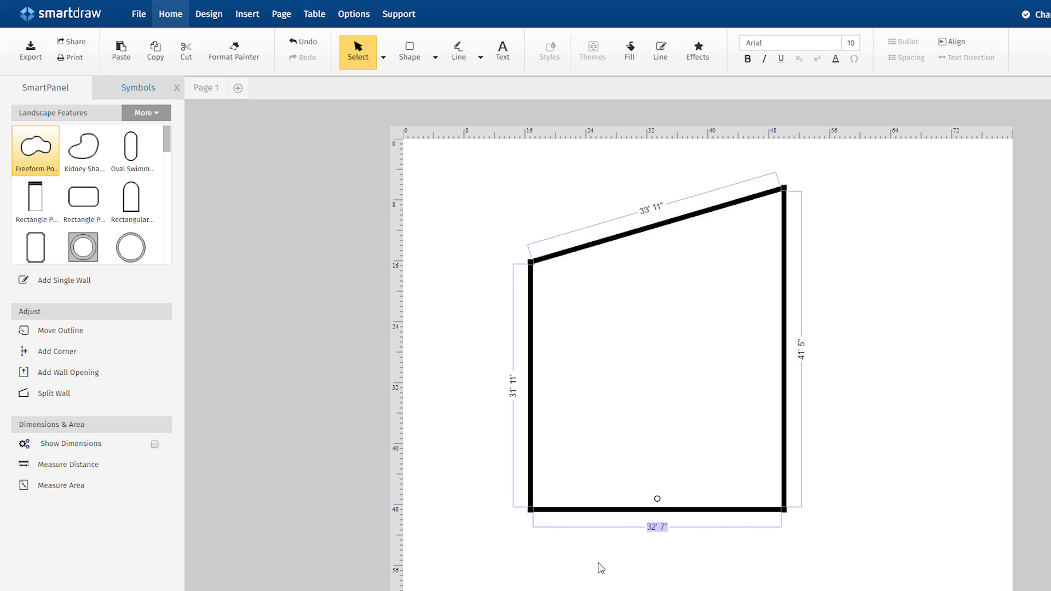
key("Return")
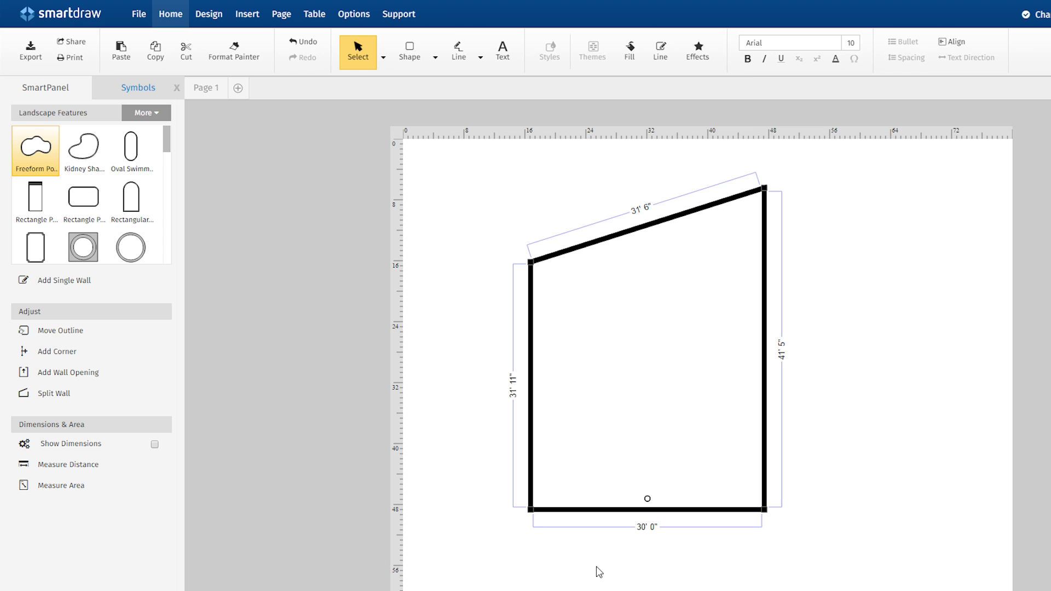
left_click(660, 51)
left_click(791, 123)
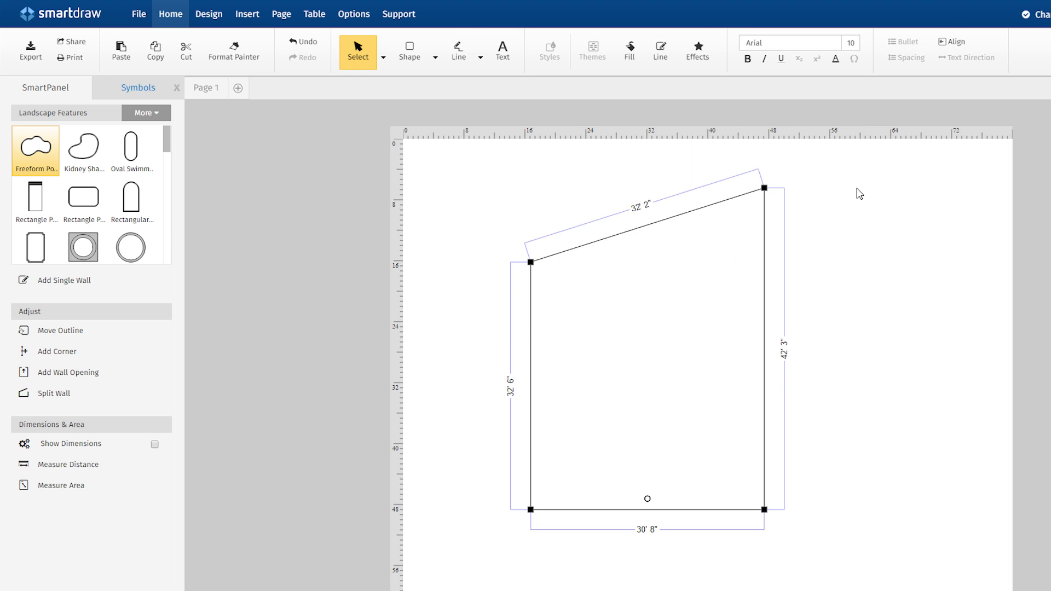
Step: Change the triangle's long side into a curved arc
right_click(668, 345)
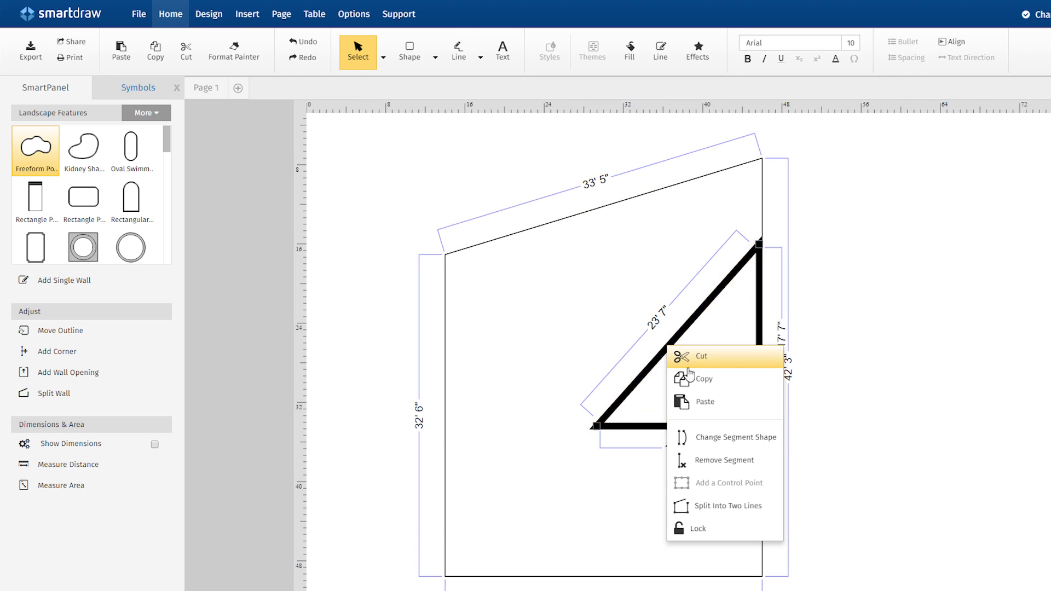
left_click(734, 438)
left_click(738, 486)
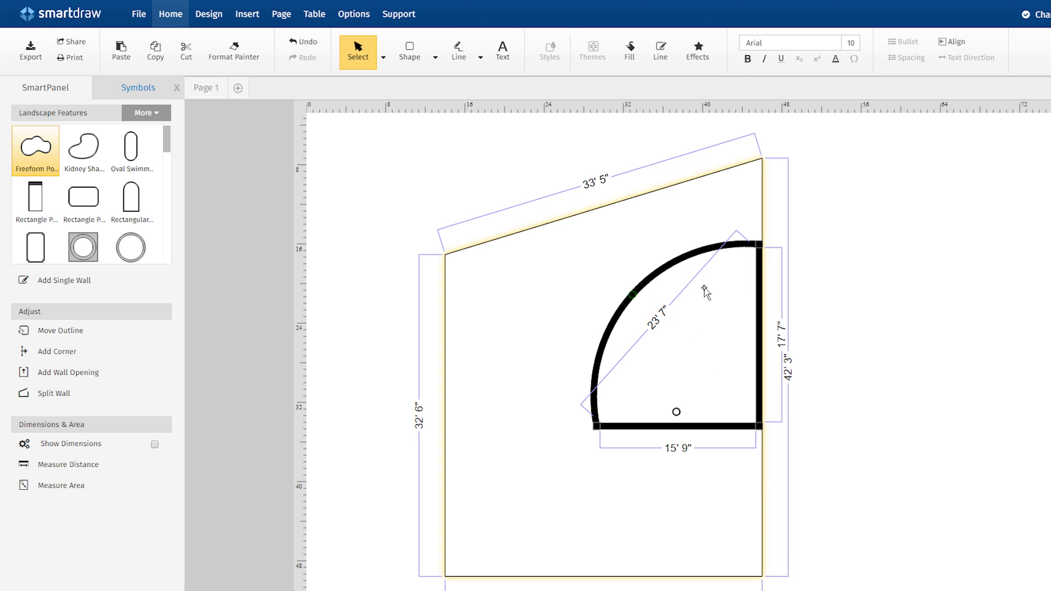
Step: Give the bed's edge a stone texture and fill the bed brown
left_click(660, 51)
left_click(696, 423)
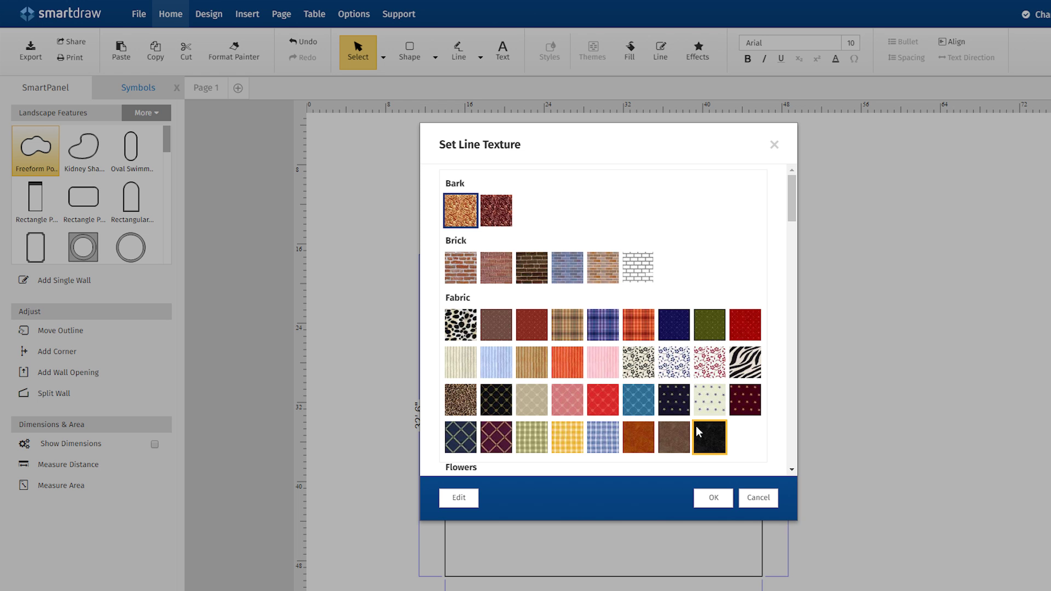
scroll(679, 383, "down", 5)
scroll(678, 383, "down", 5)
scroll(679, 383, "down", 5)
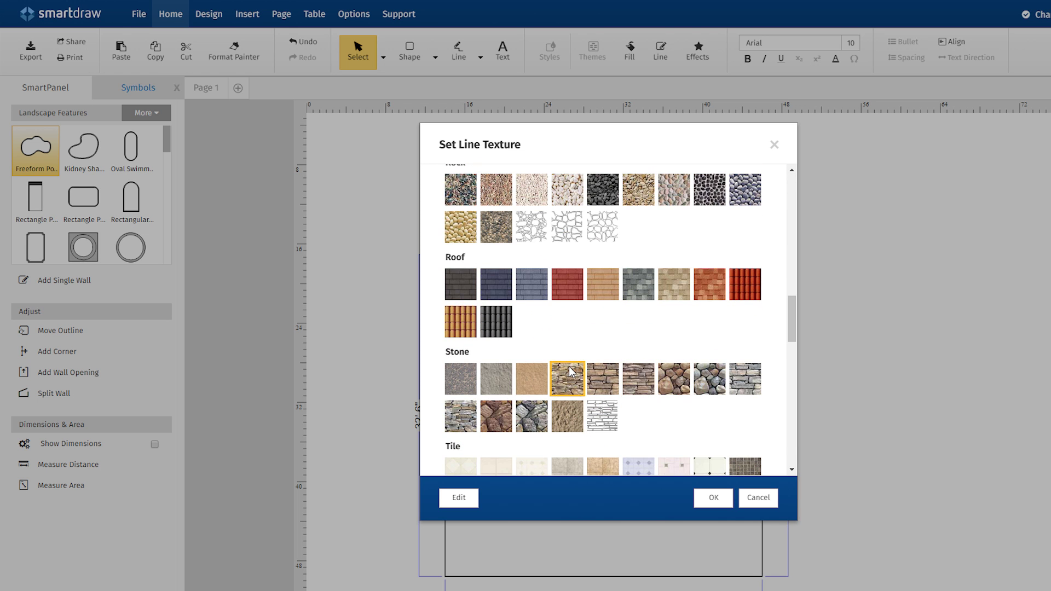
left_click(712, 496)
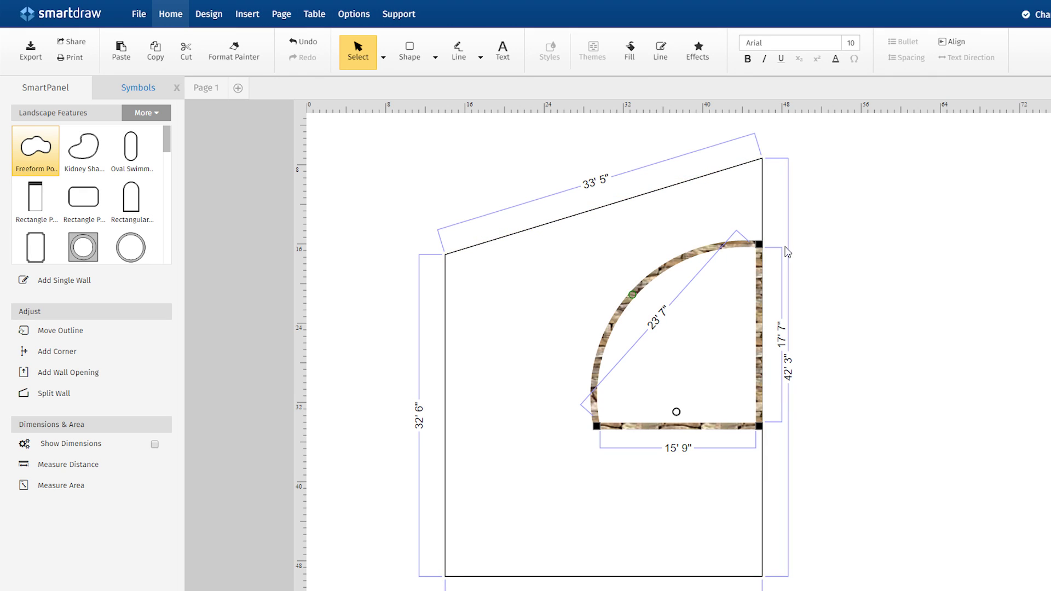
left_click(631, 52)
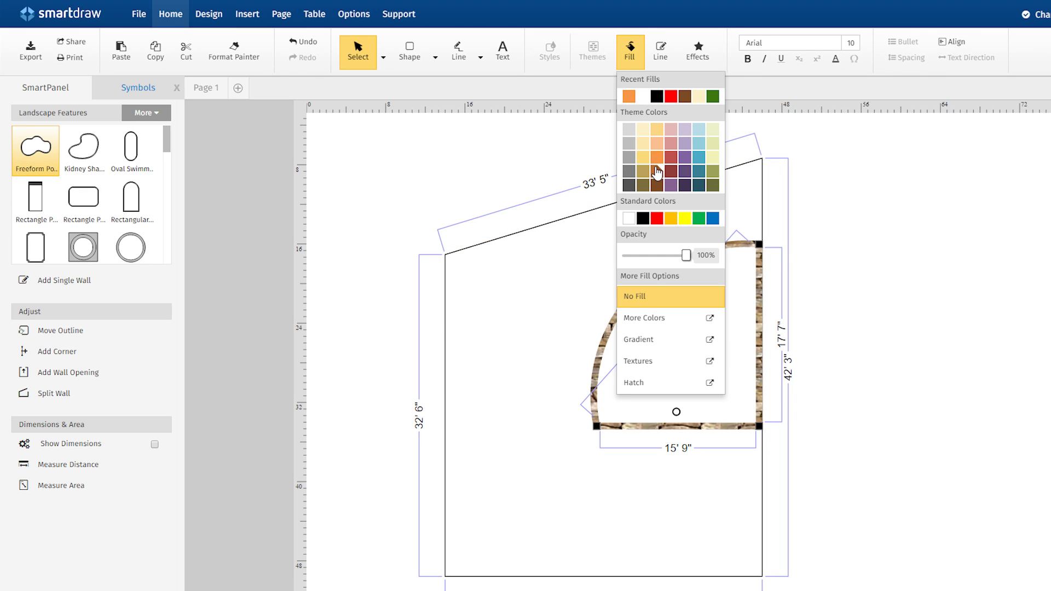
left_click(656, 167)
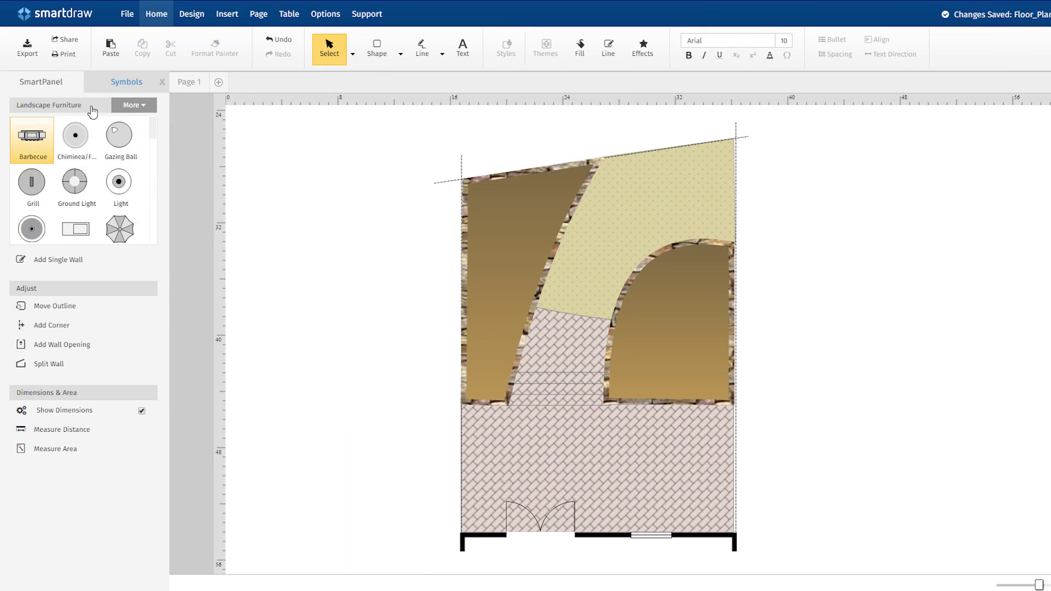
Step: Browse the landscape symbol libraries and drag the round table onto the patio
left_click(92, 107)
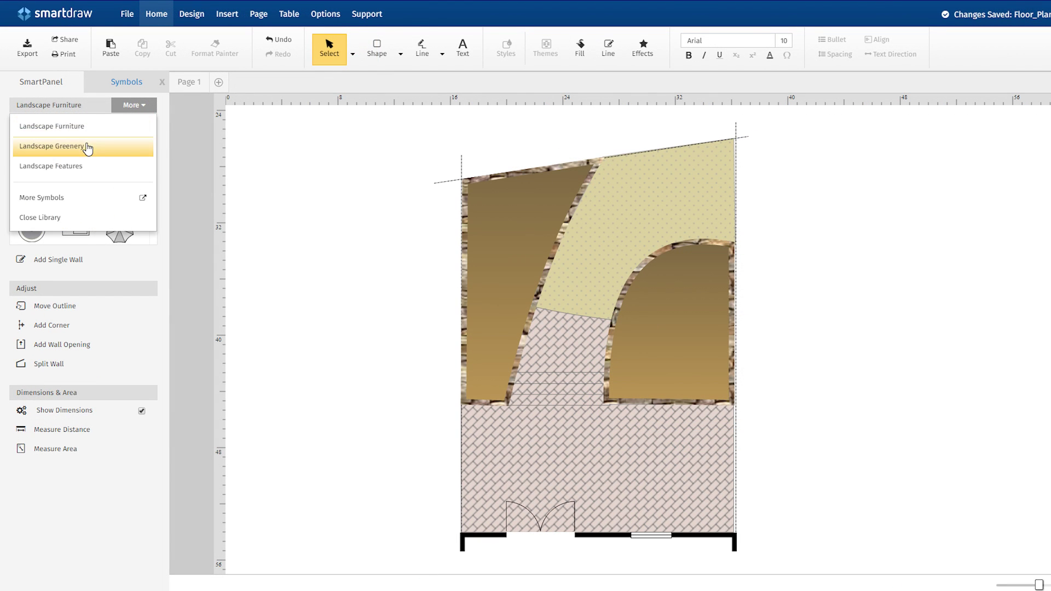
left_click(85, 145)
left_click(86, 108)
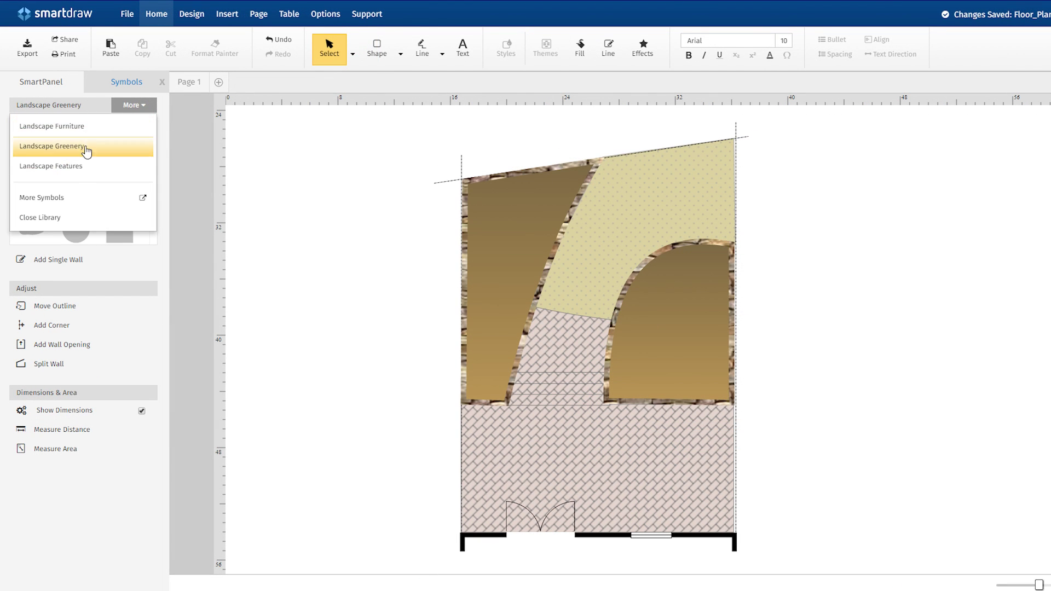
left_click(65, 166)
left_click_drag(153, 144, 153, 206)
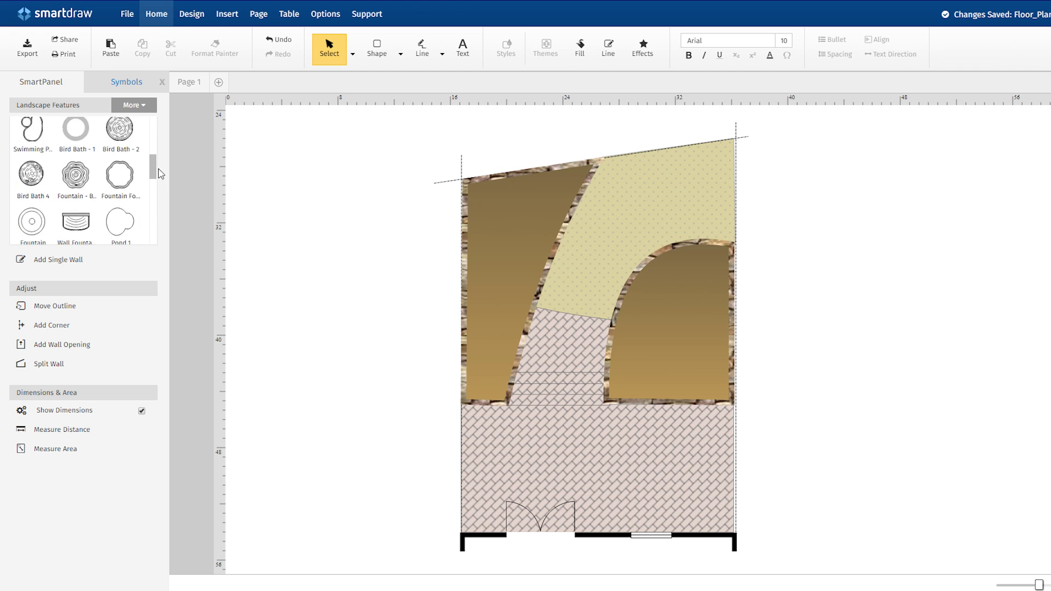
mouse_move(154, 205)
left_mouse_down()
mouse_move(158, 124)
mouse_move(155, 165)
mouse_move(569, 469)
left_mouse_up()
left_click(99, 110)
left_click(88, 126)
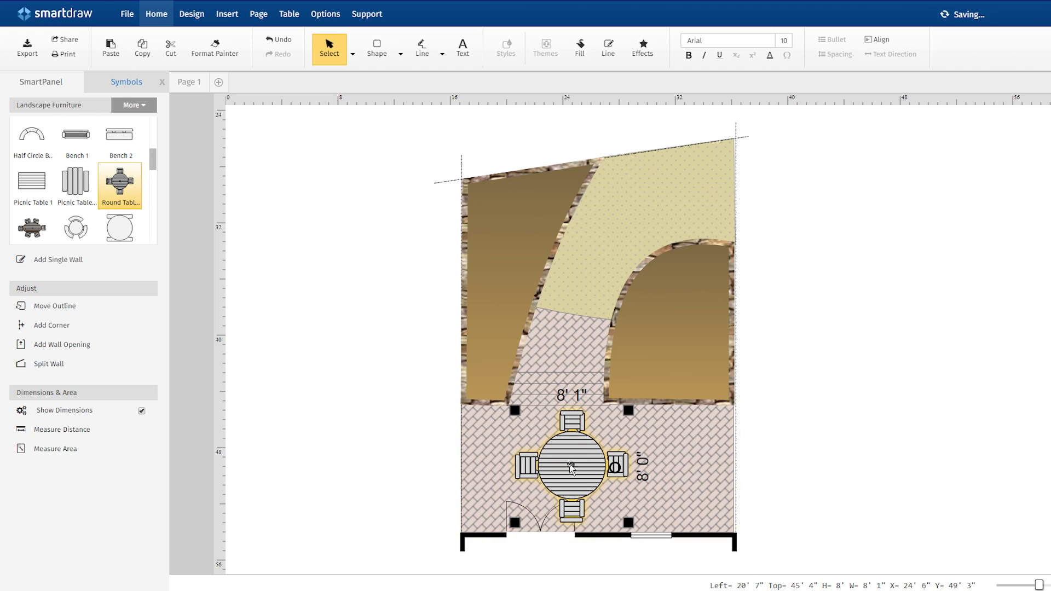
Step: Colour the table brown, rotate it 45 degrees, size it 7 feet across, and nudge it right
left_click(580, 54)
left_click(579, 90)
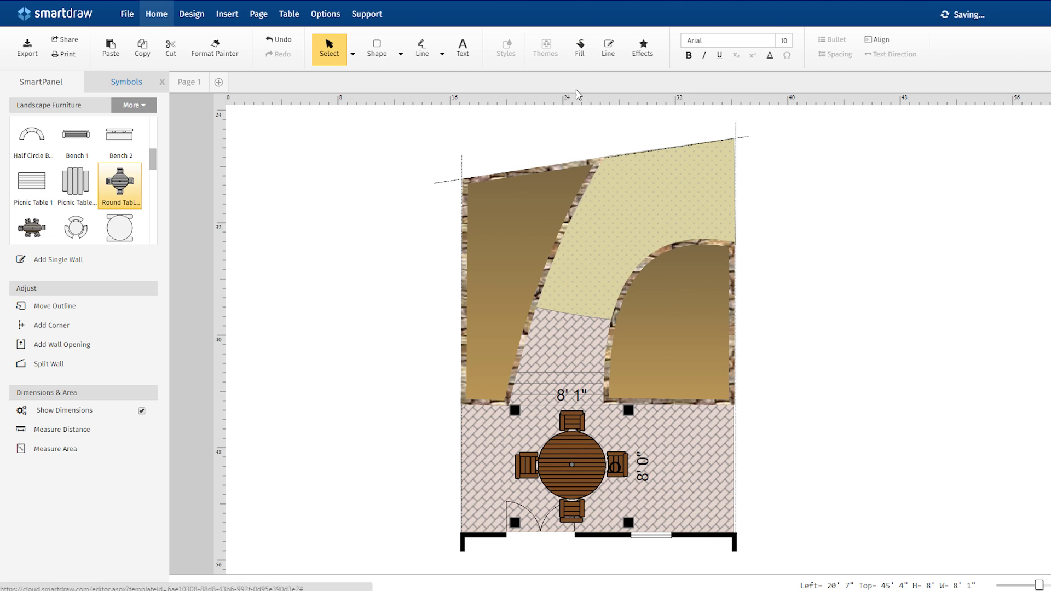
left_click_drag(617, 466, 605, 432)
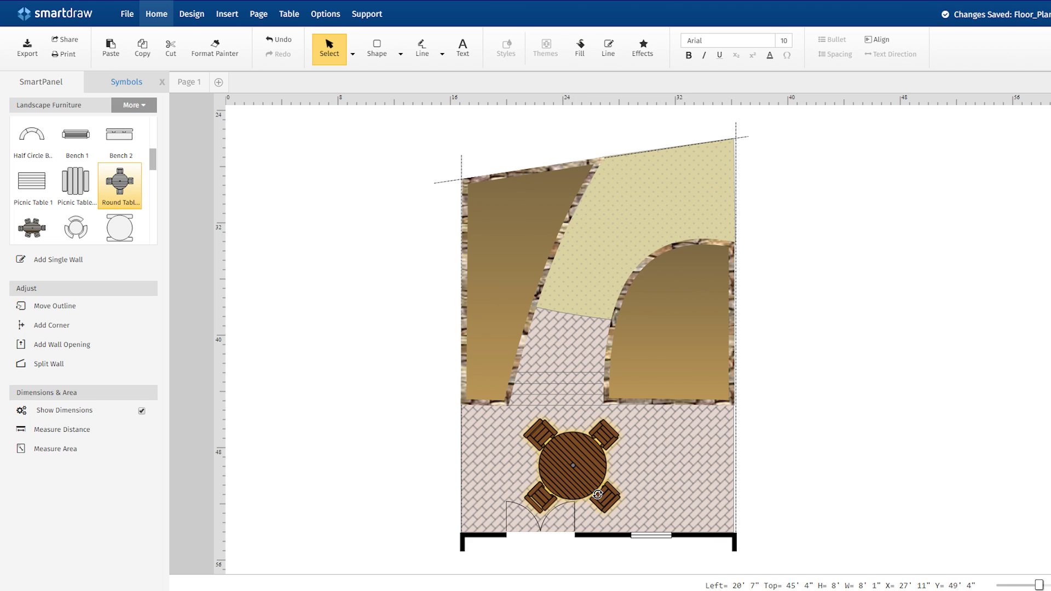
left_click_drag(572, 385, 571, 419)
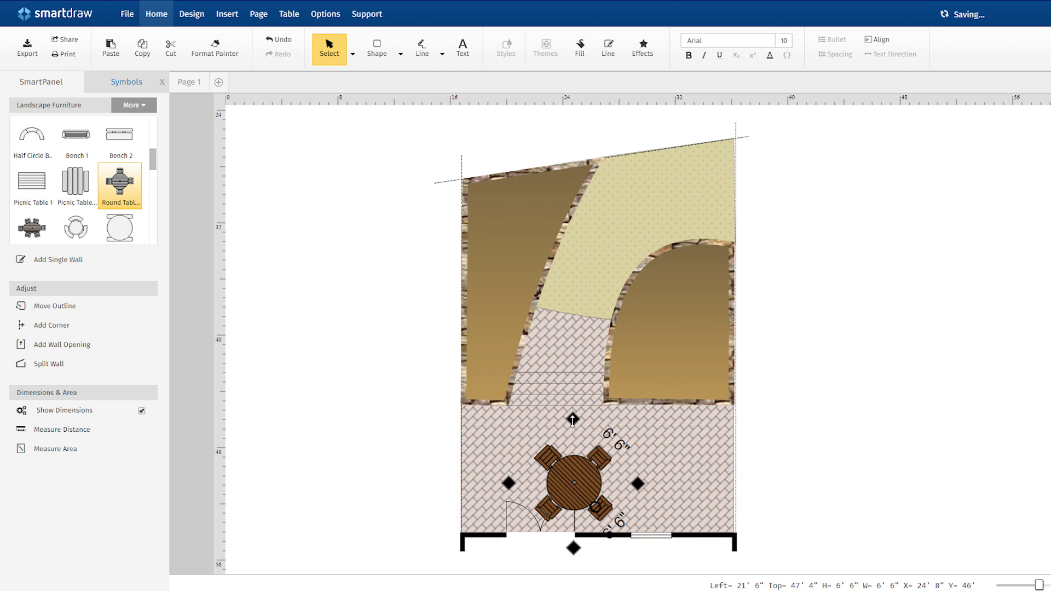
left_click(606, 436)
type("7")
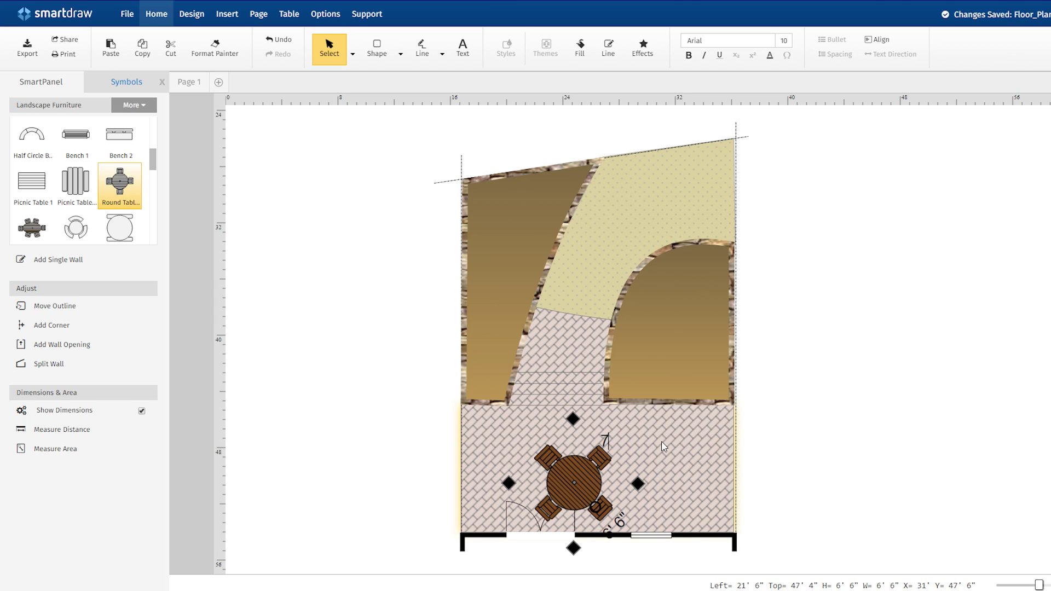
key("Return")
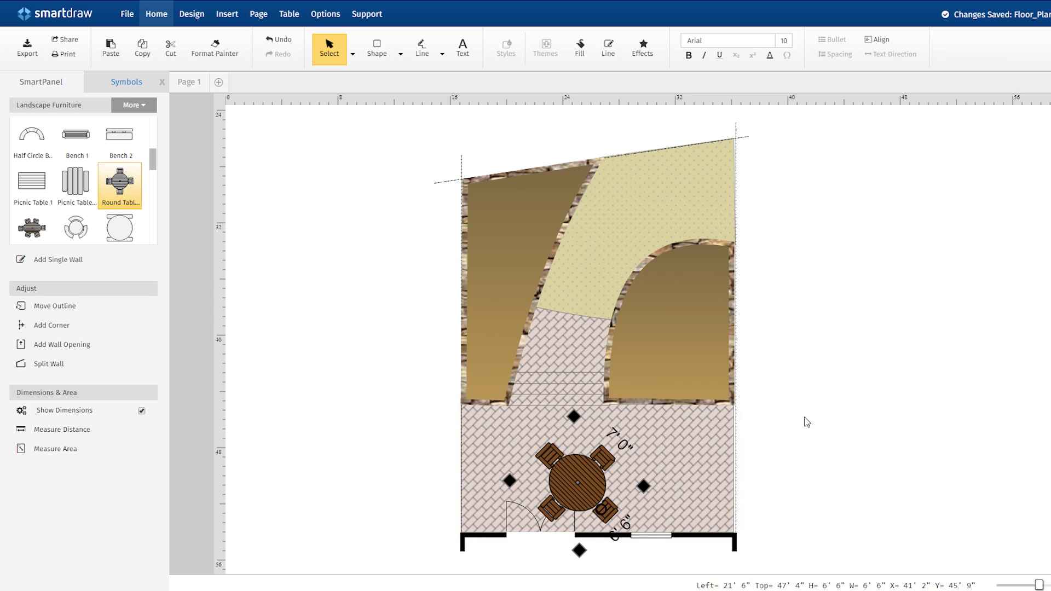
key("Right")
key("Right")
key("Right")
key("Right")
key("Right")
key("Right")
key("Right")
key("Right")
key("Right")
key("Right")
key("Right")
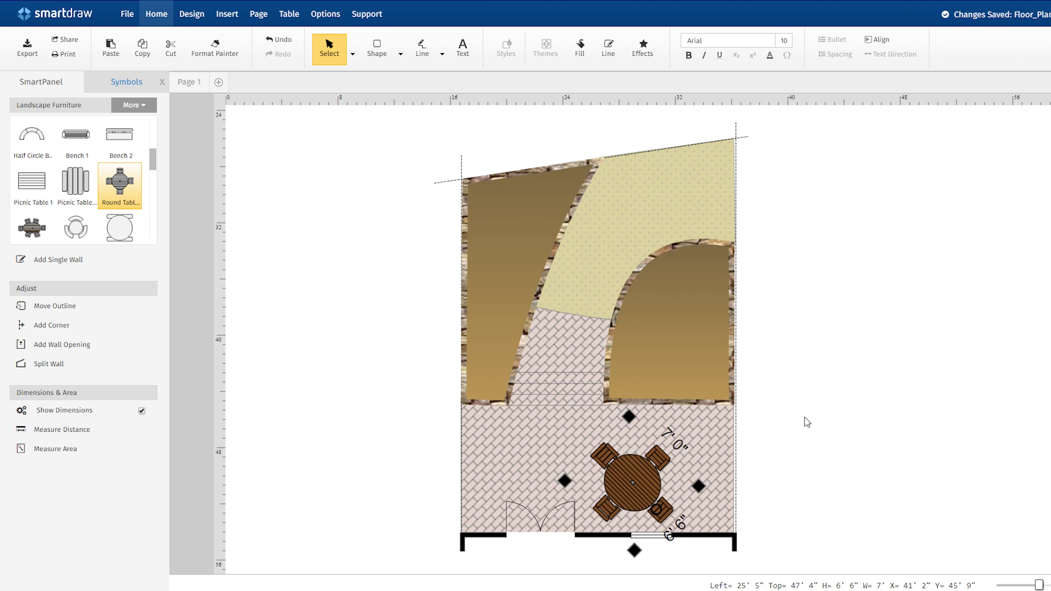
key("Right")
key("Right")
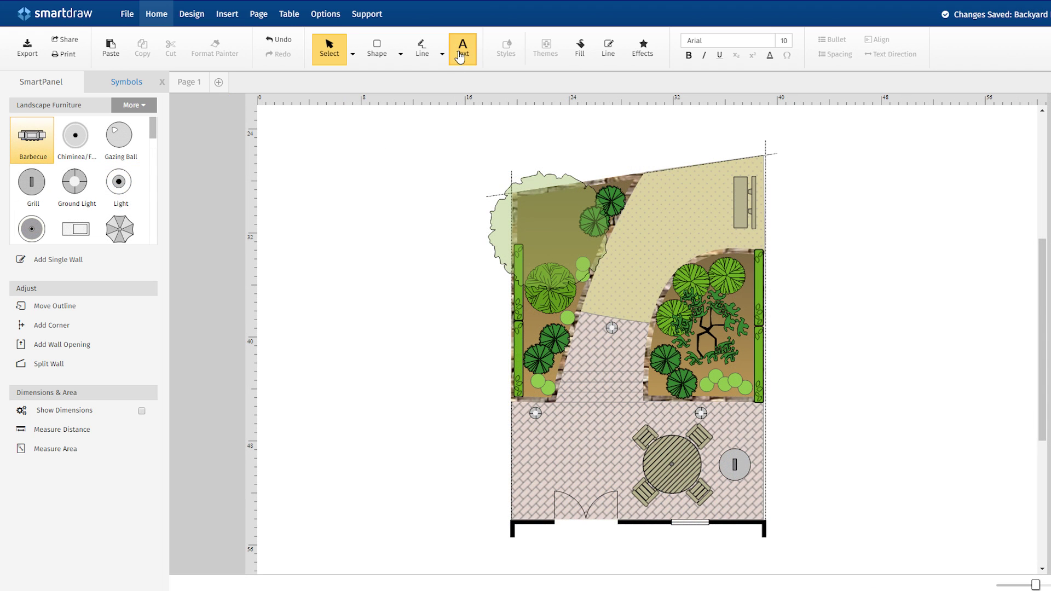
Step: Add the CRAPE MYRTLE text label to the left of the plan
left_click(463, 48)
left_click(313, 264)
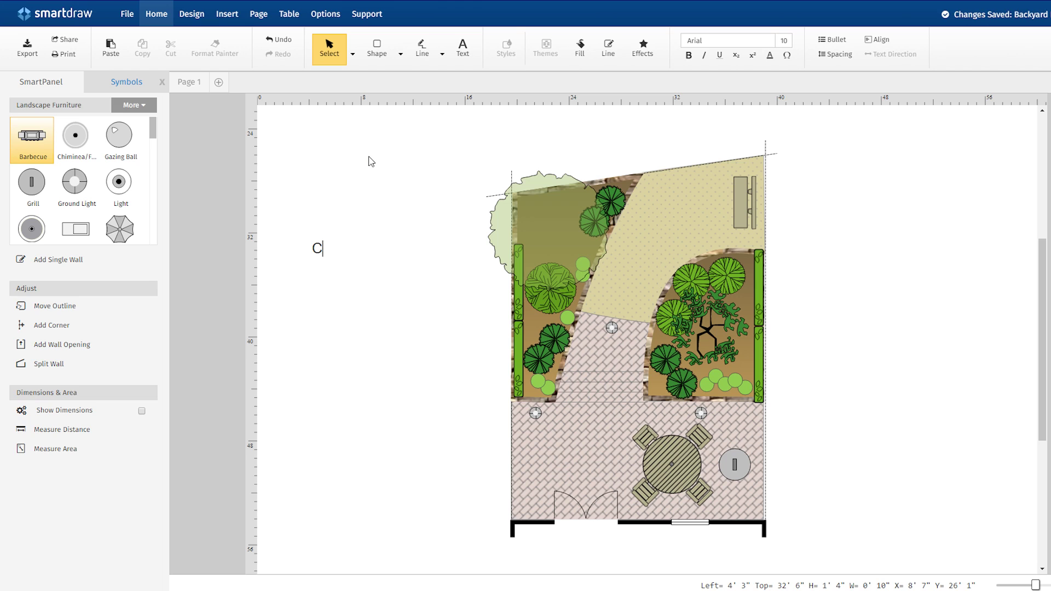
type("CRAPE MYRTLE")
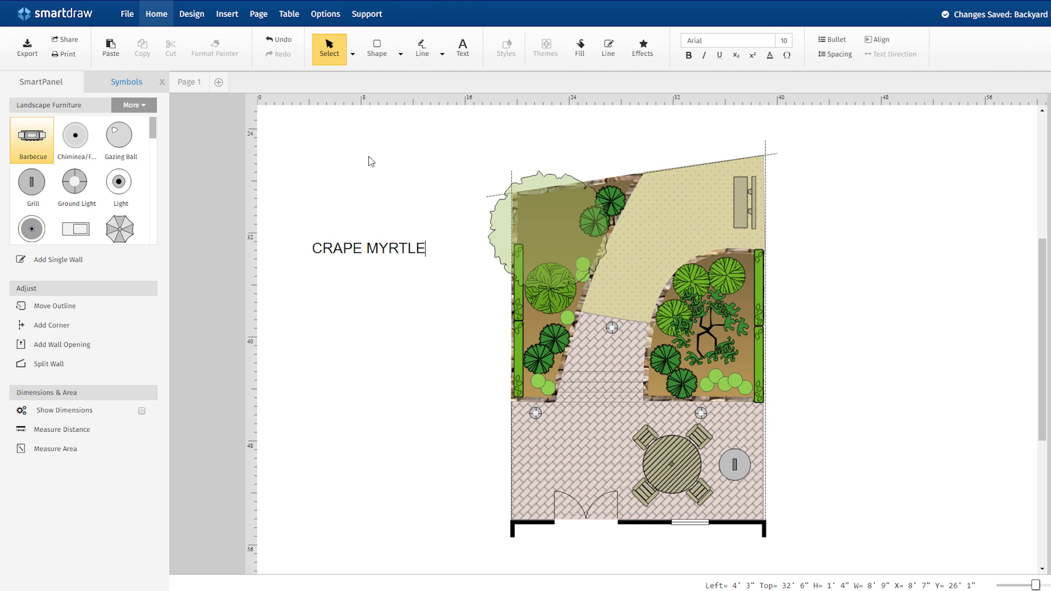
left_click(369, 161)
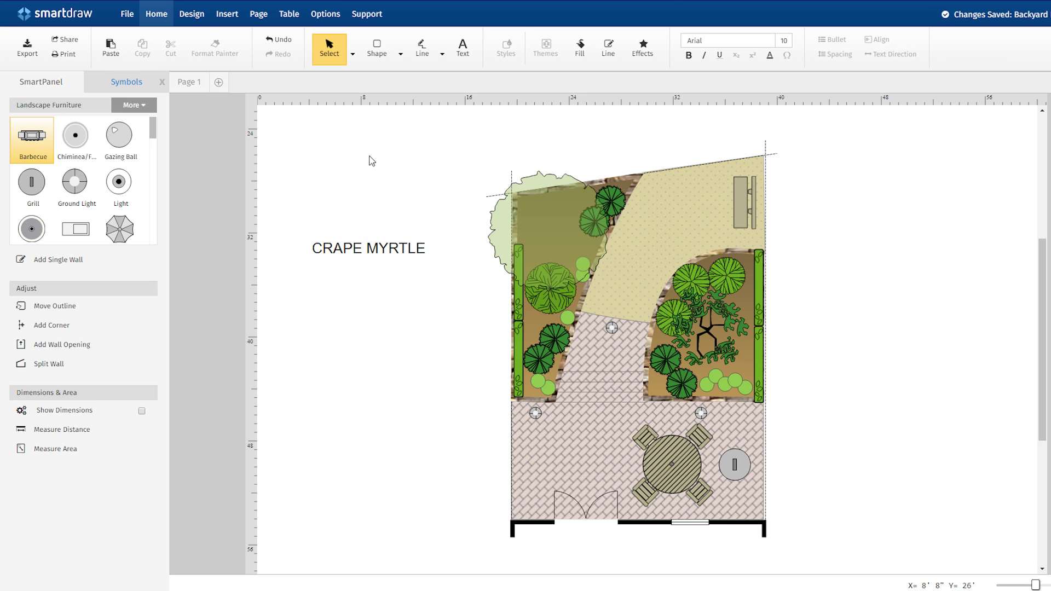
Step: Add a GROUND LIGHT label with a straight arrow pointing to the light fixture
left_click(463, 52)
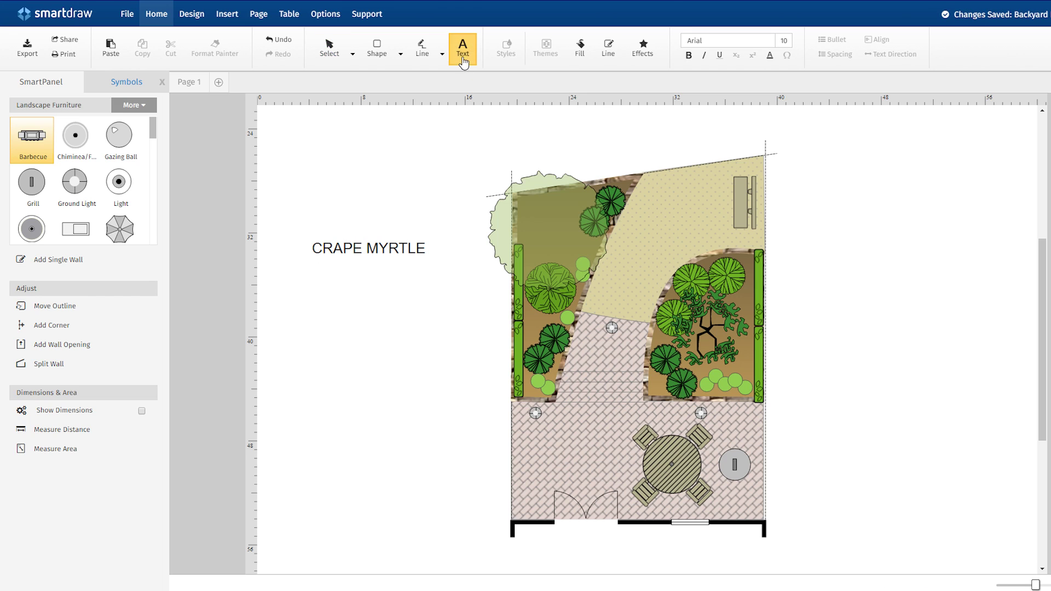
left_click(320, 432)
type("GROUND LIGHT")
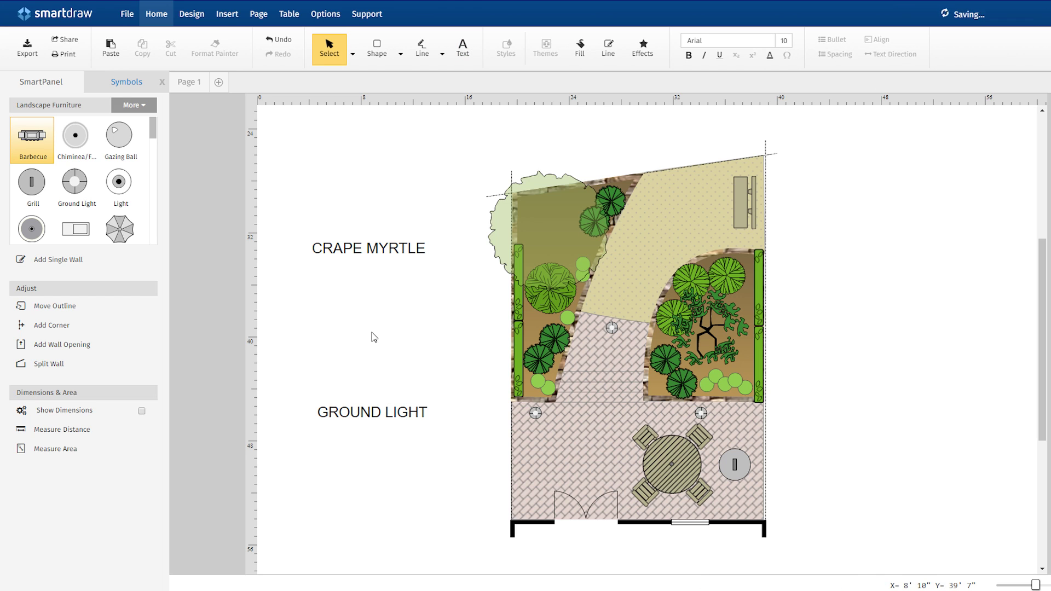
left_click(442, 54)
left_click(470, 96)
left_click_drag(430, 414, 529, 413)
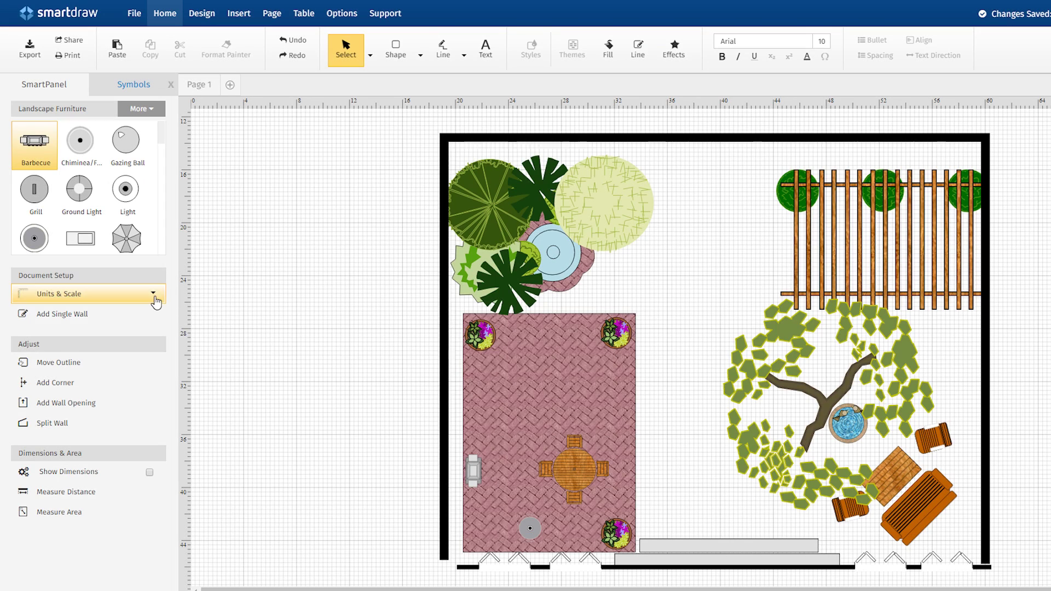
left_click(154, 294)
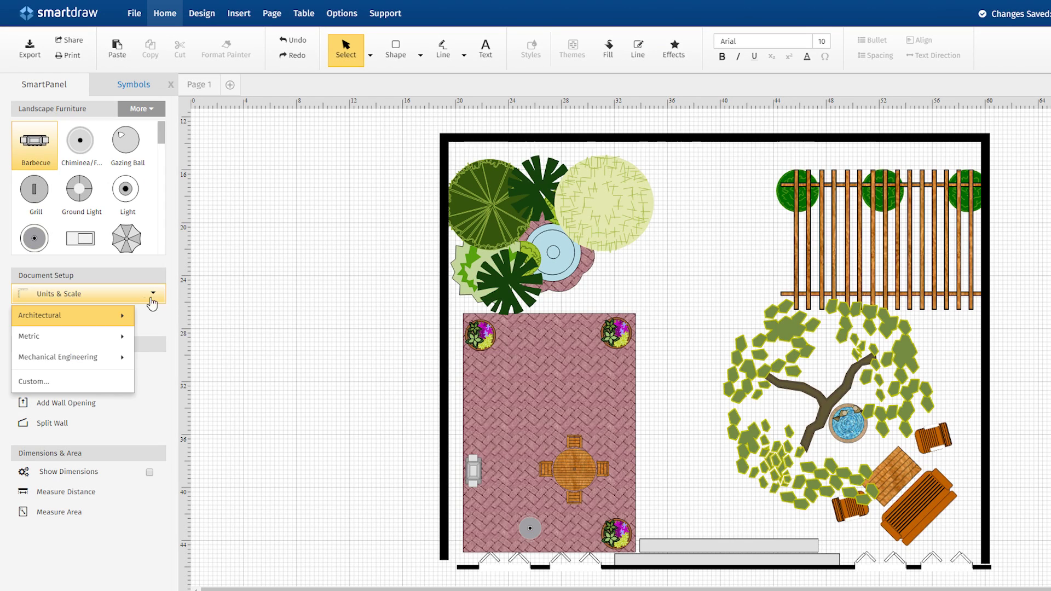
mouse_move(70, 315)
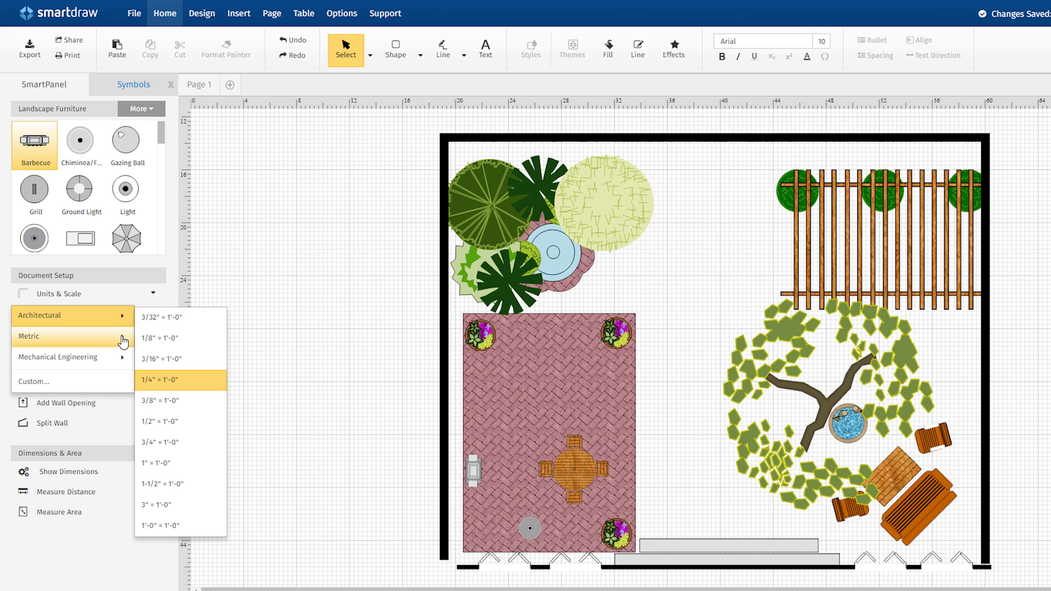
mouse_move(70, 336)
mouse_move(70, 357)
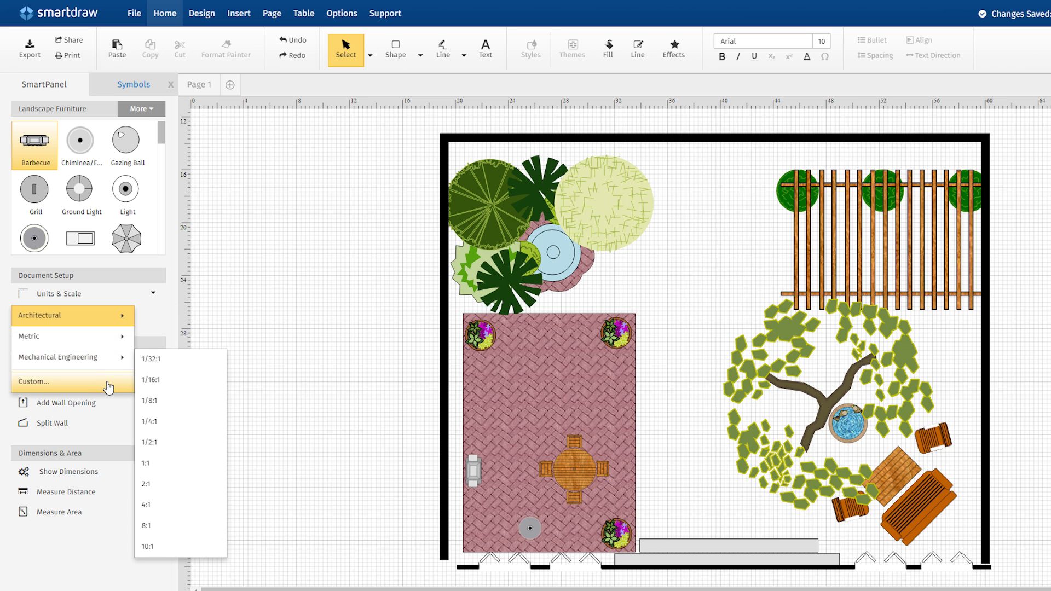
Step: Apply a custom scale of 1 cm on screen to 1 metre
left_click(106, 381)
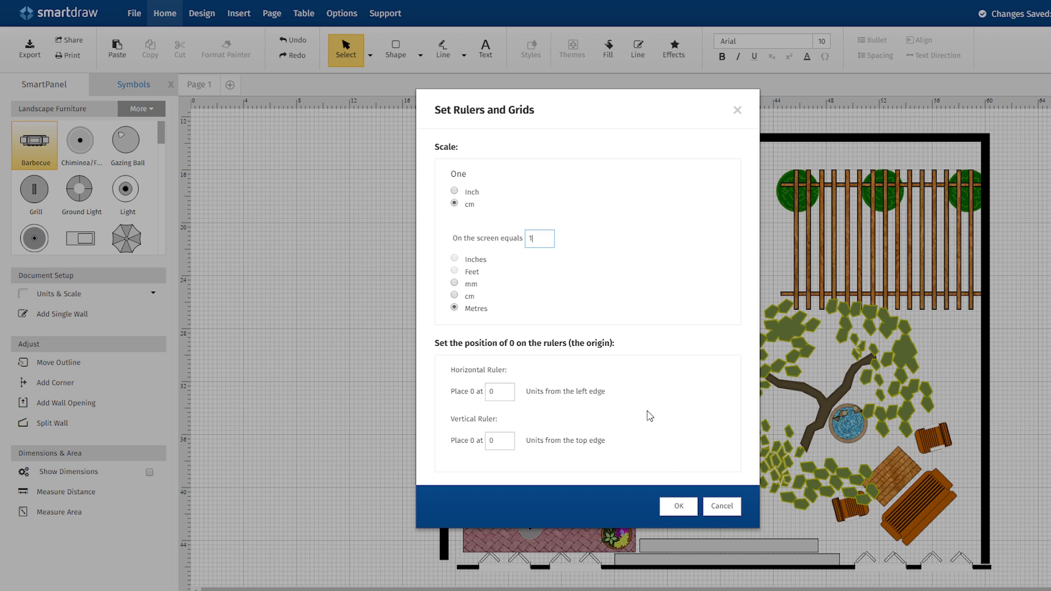
left_click(679, 507)
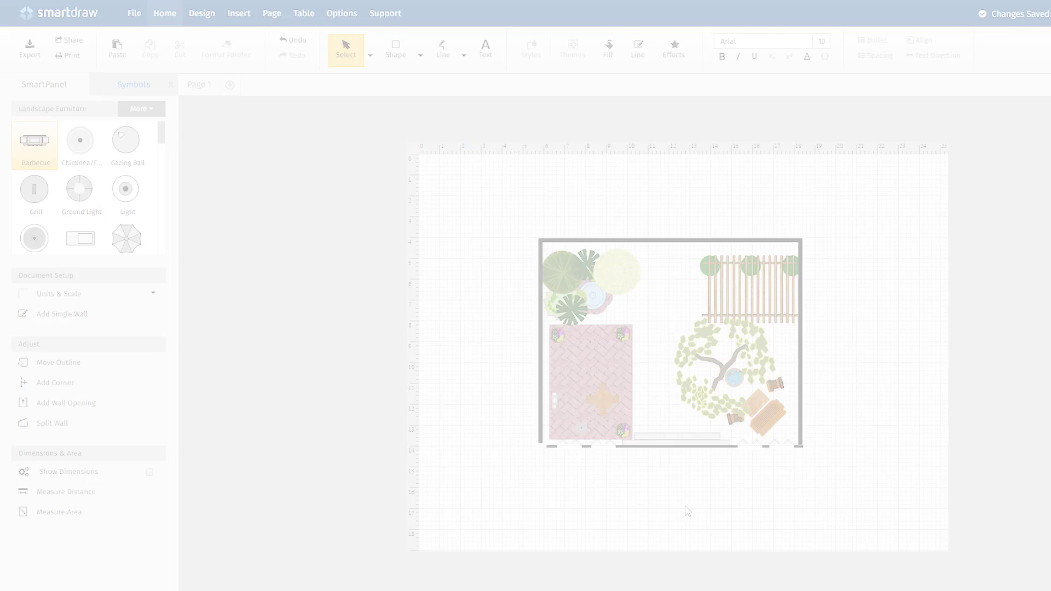
Step: Set the title block's site to Grove St. and its title to Back Patio
scroll(603, 306, "down", 2)
scroll(602, 307, "down", 7)
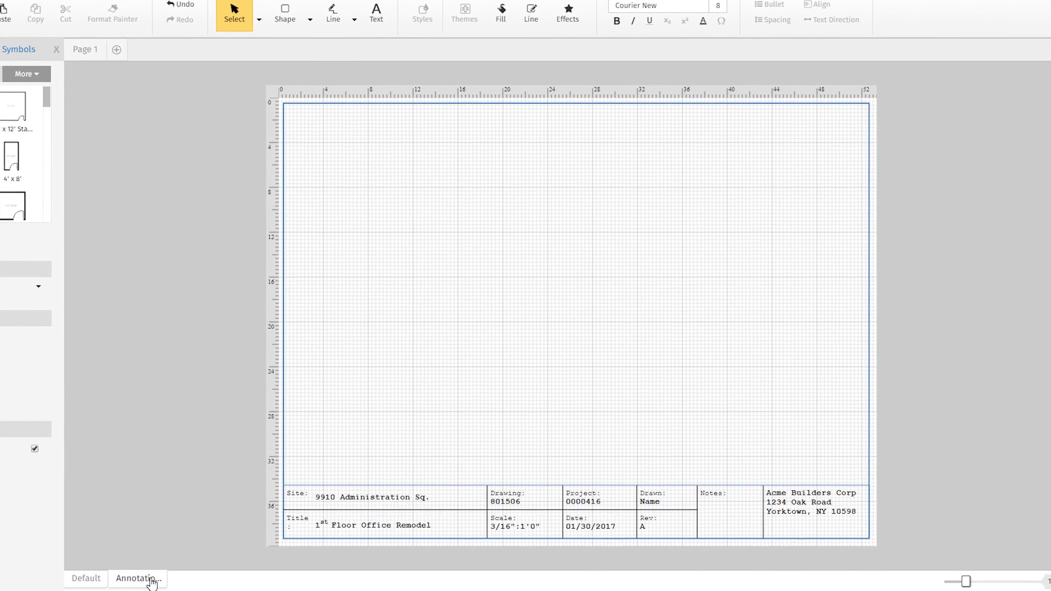
left_click(378, 500)
key("ctrl+a")
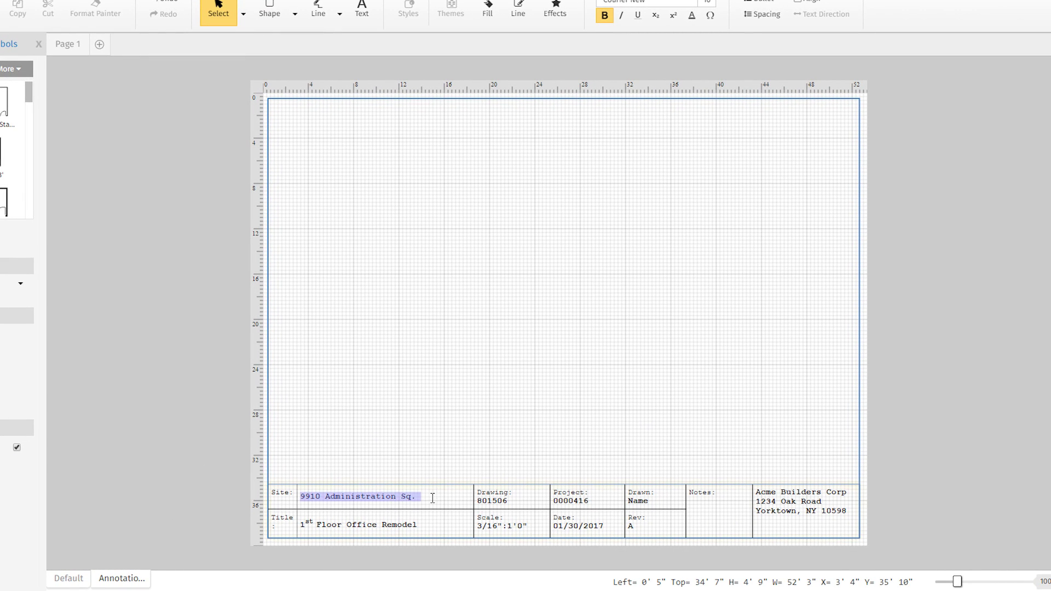
type("Grove St.")
left_click(334, 526)
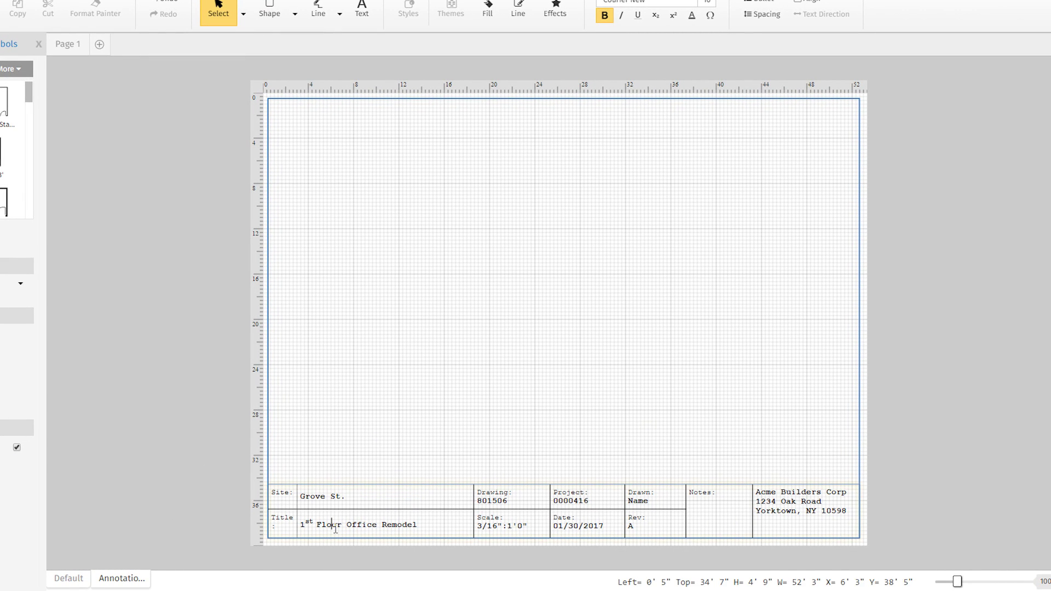
key("ctrl+a")
type("Back")
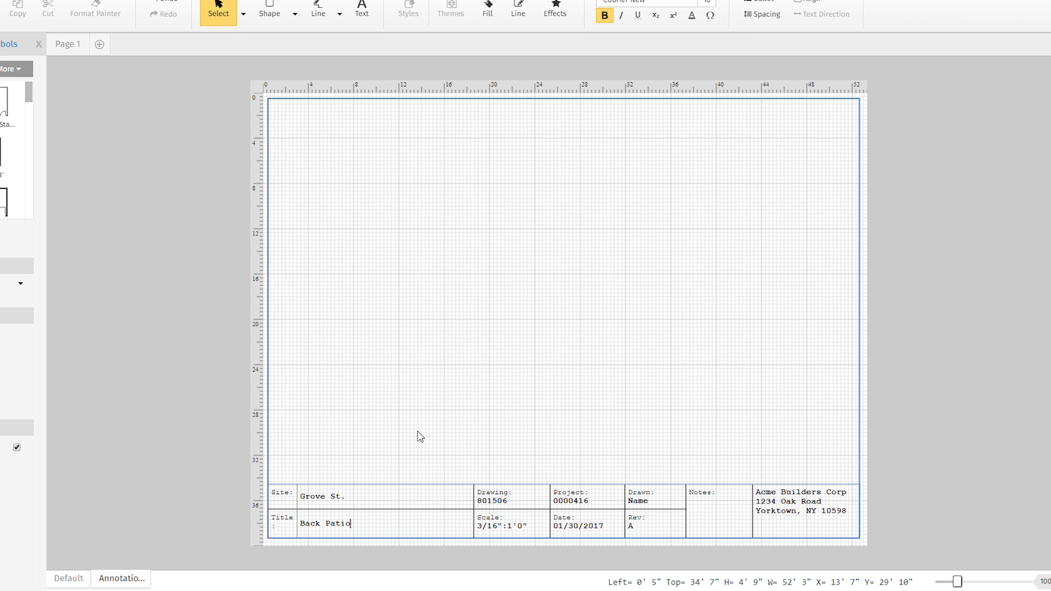
left_click(420, 436)
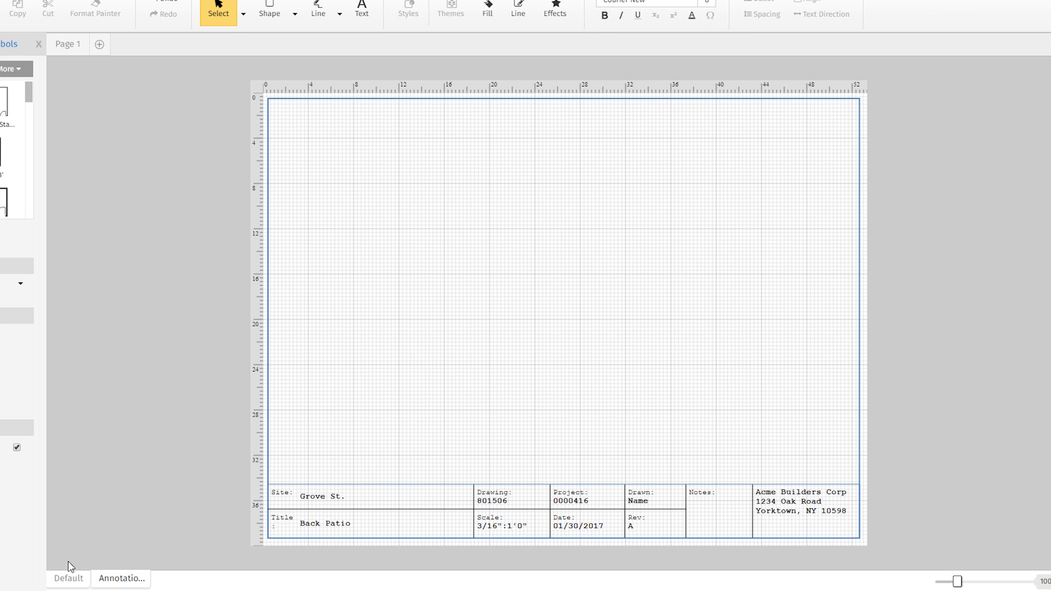
Step: Paste the patio plan and position it on the page above the title block
right_click(444, 267)
left_click(477, 322)
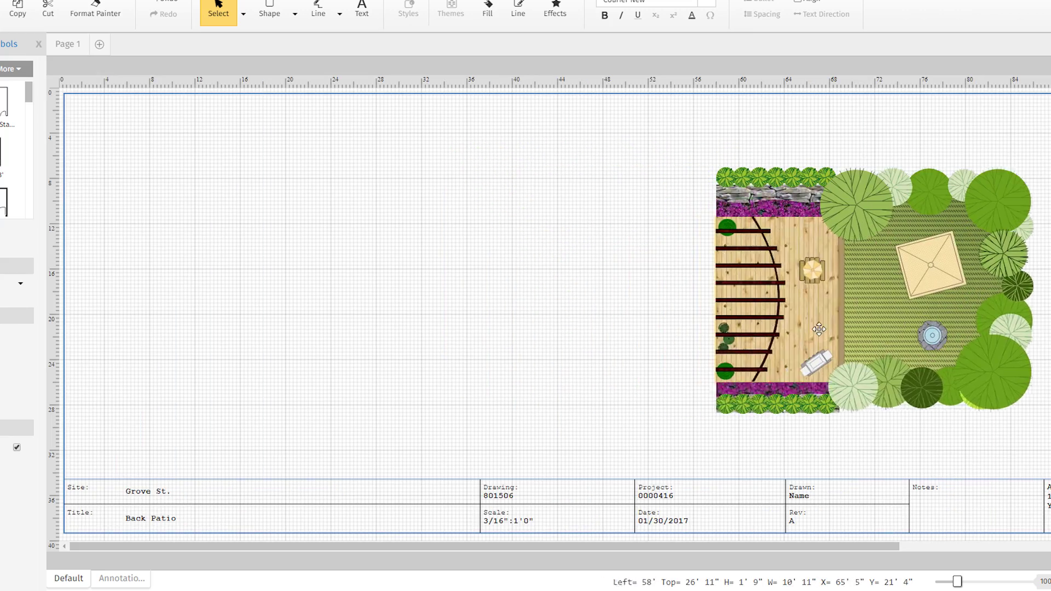
left_click_drag(538, 314, 885, 330)
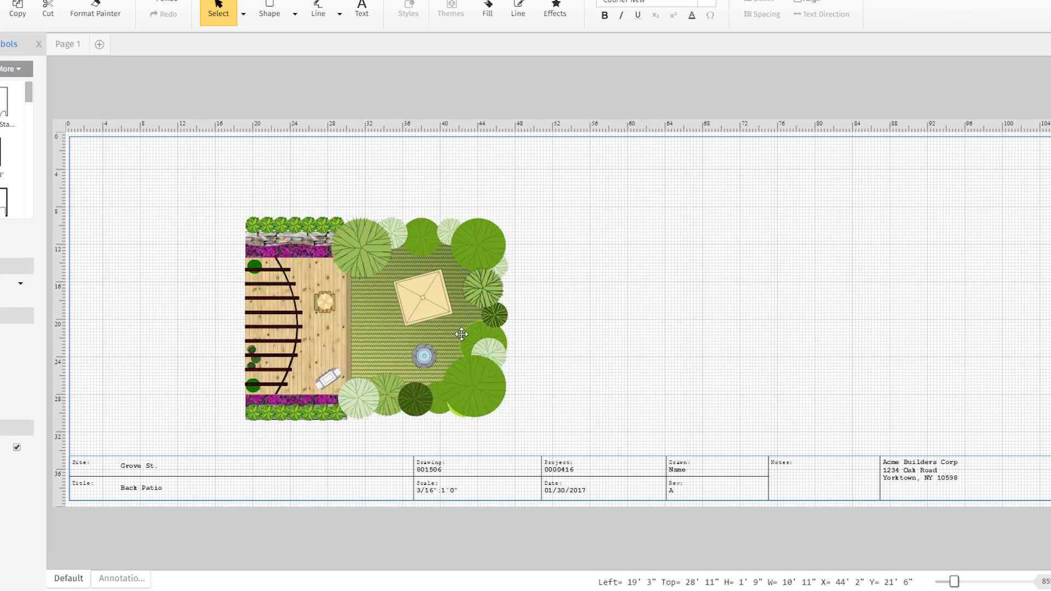
left_click_drag(462, 333, 419, 332)
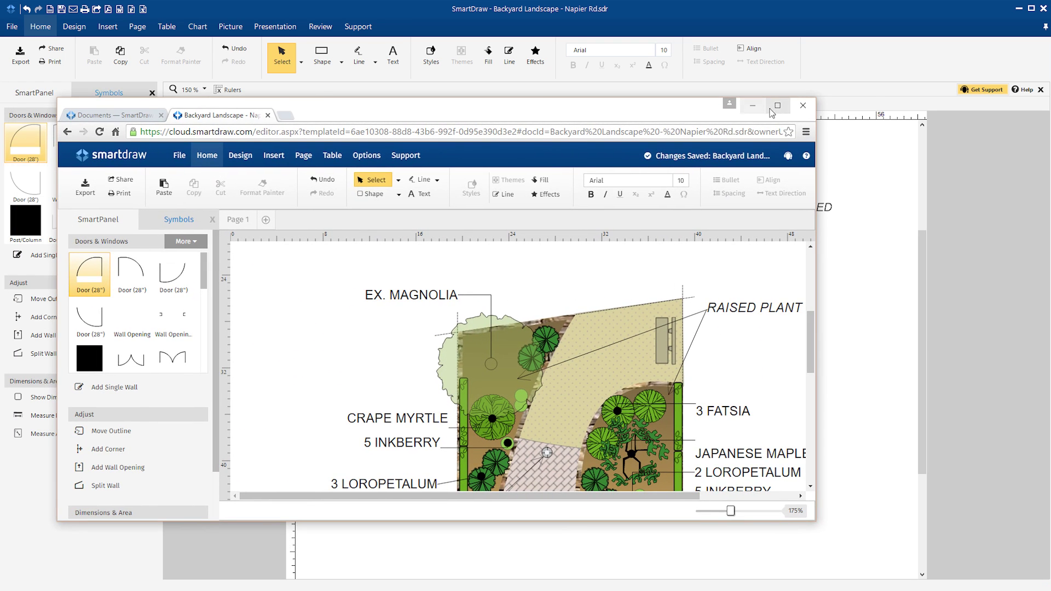
Step: Maximize the browser, switch to the desktop app, and email the drawing as an attachment
left_click(776, 106)
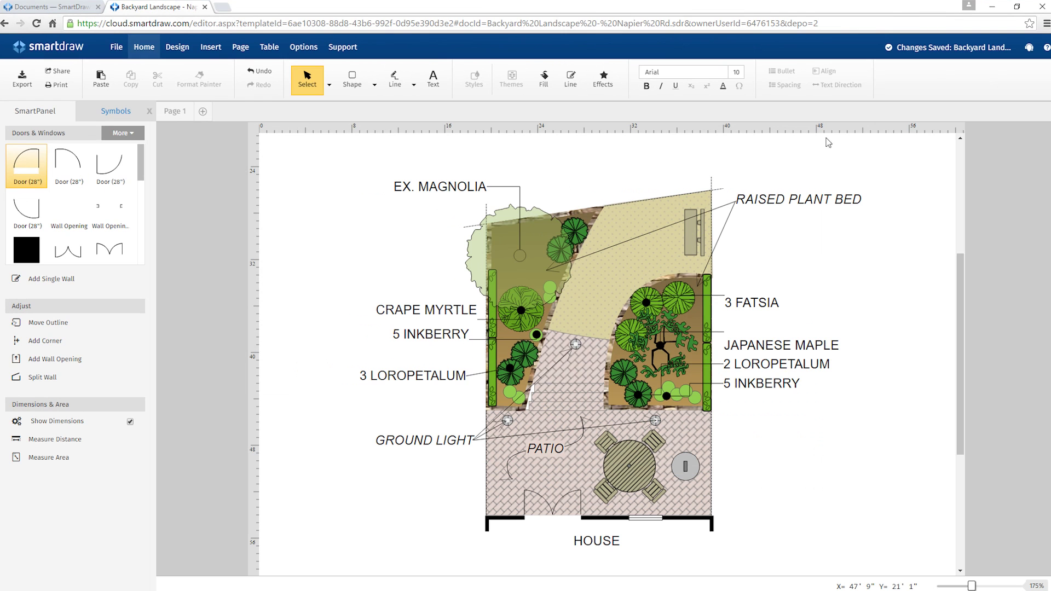
left_click(991, 8)
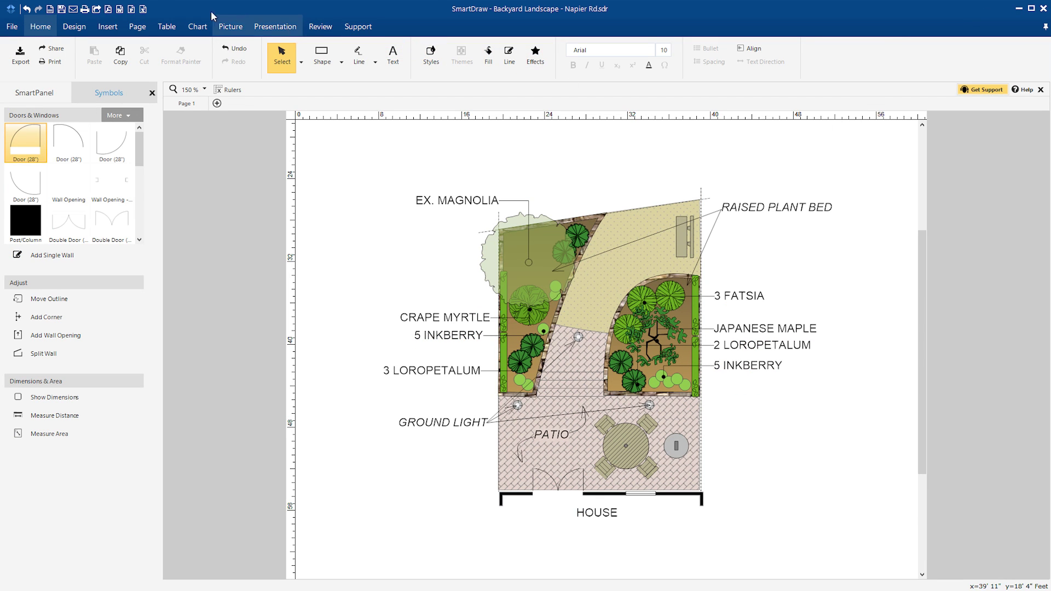
left_click(73, 9)
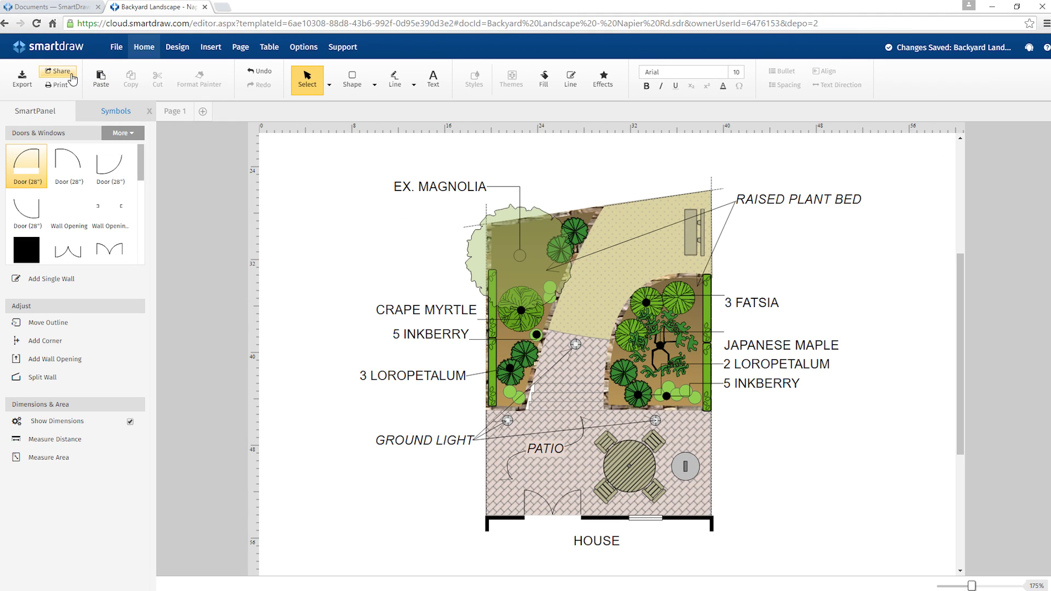
Step: Copy a view-only shareable link to the drawing
left_click(71, 73)
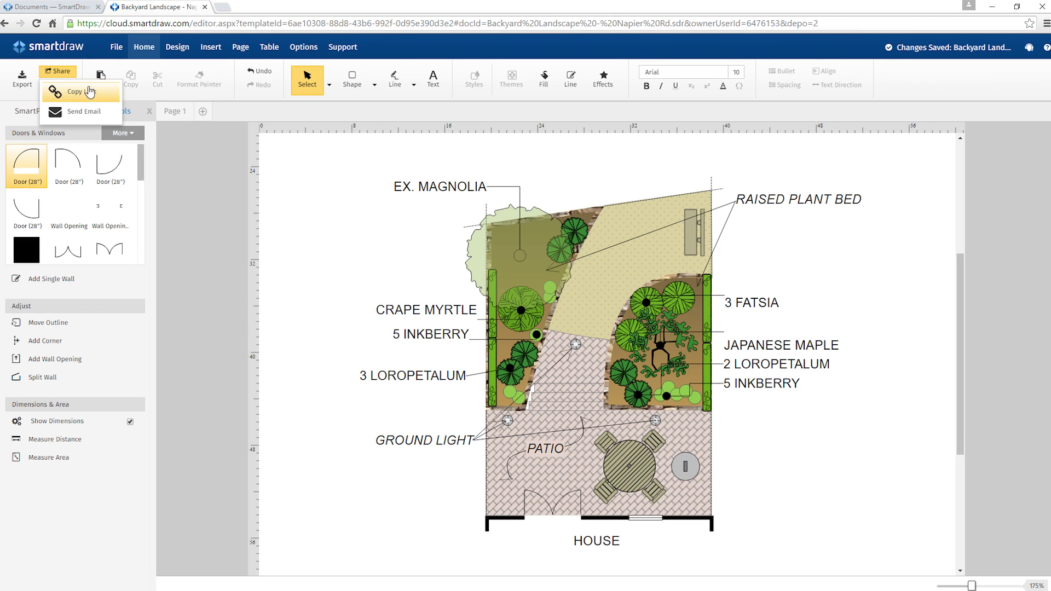
left_click(89, 90)
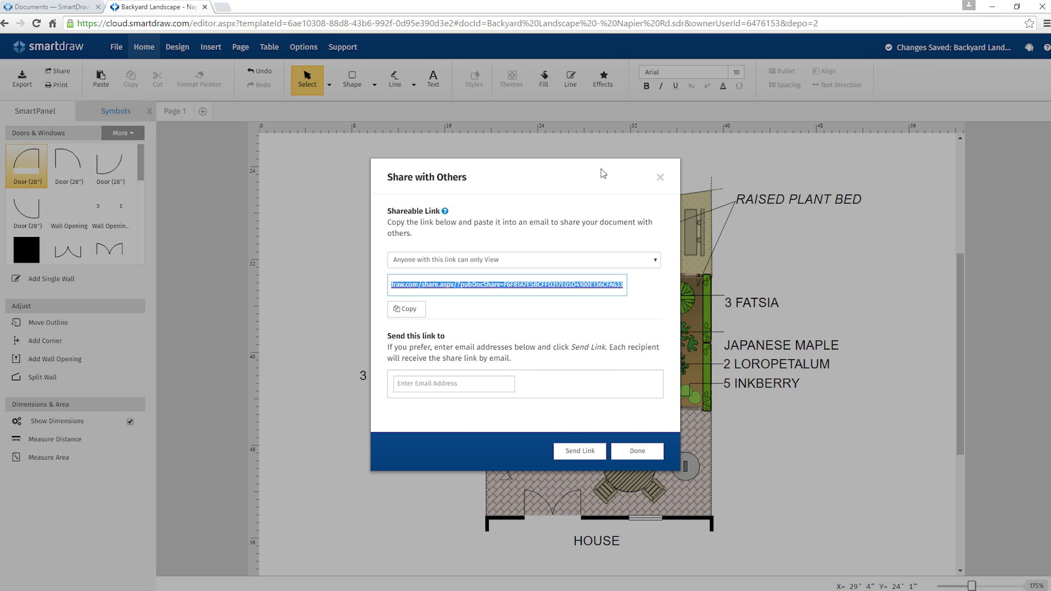
left_click(659, 179)
Step: Begin Save As and list the cloud storage destinations
left_click(118, 53)
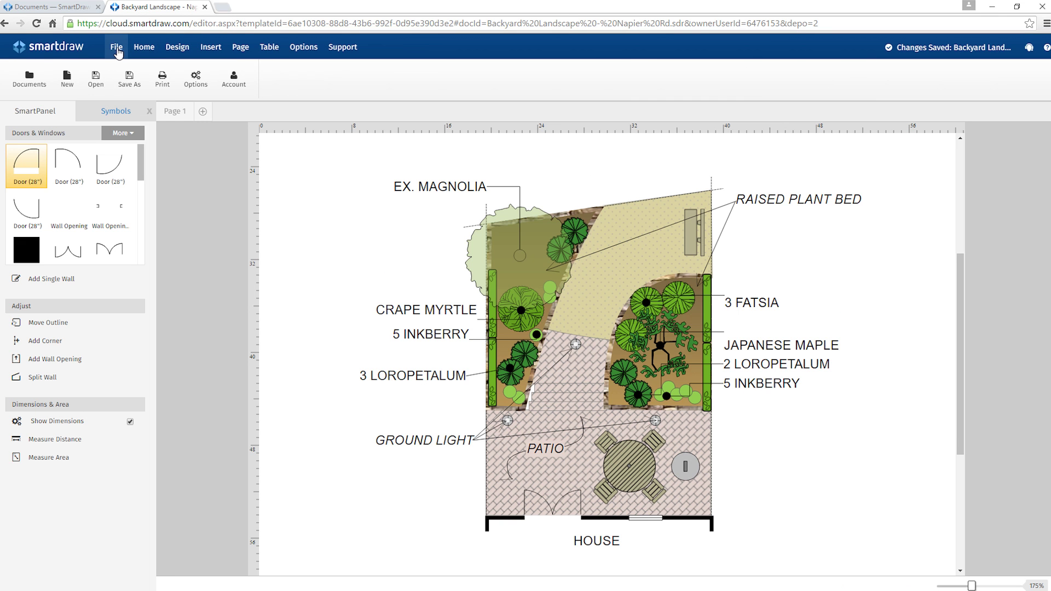
left_click(129, 87)
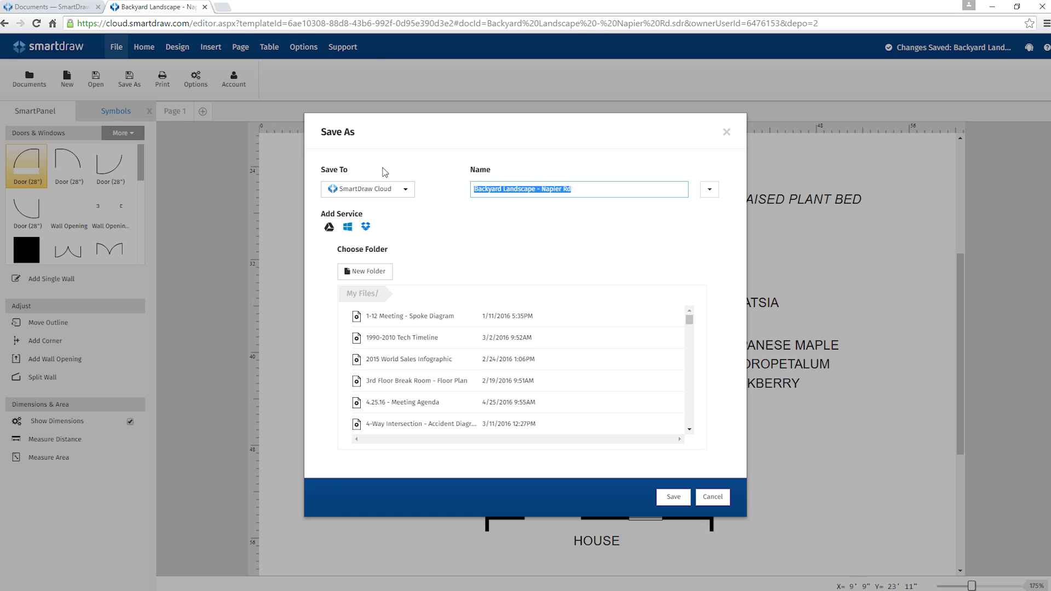
left_click(404, 191)
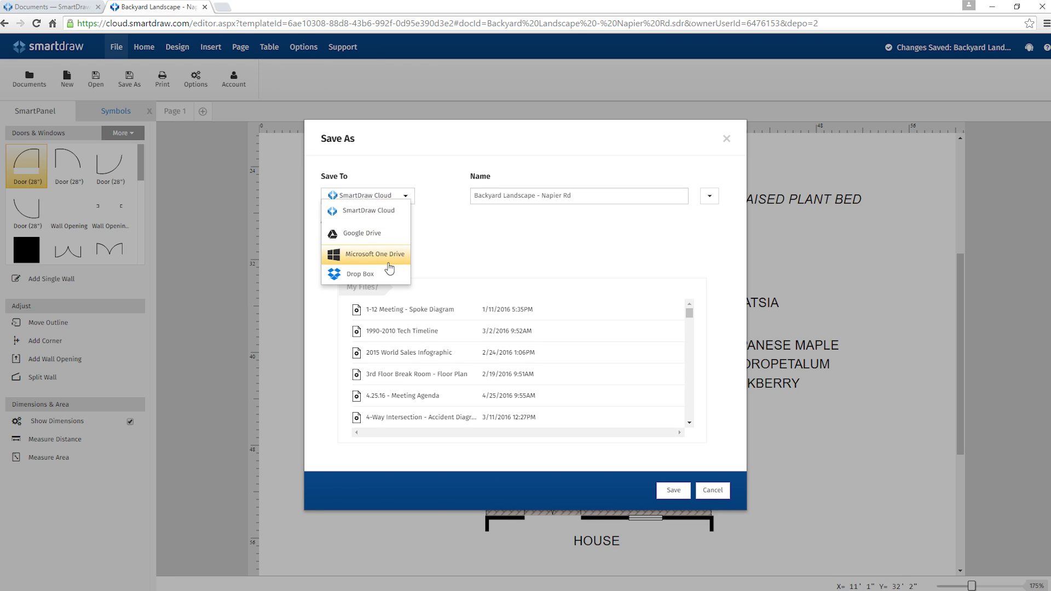